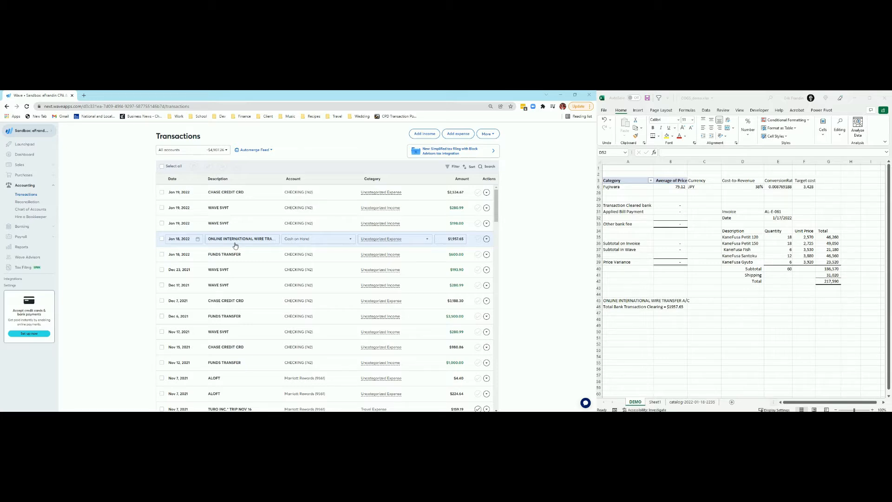
- Create a new bill under Purchases and select the vendor whose currency is JPY
{"action": "left_click", "coordinate": [51, 177]}
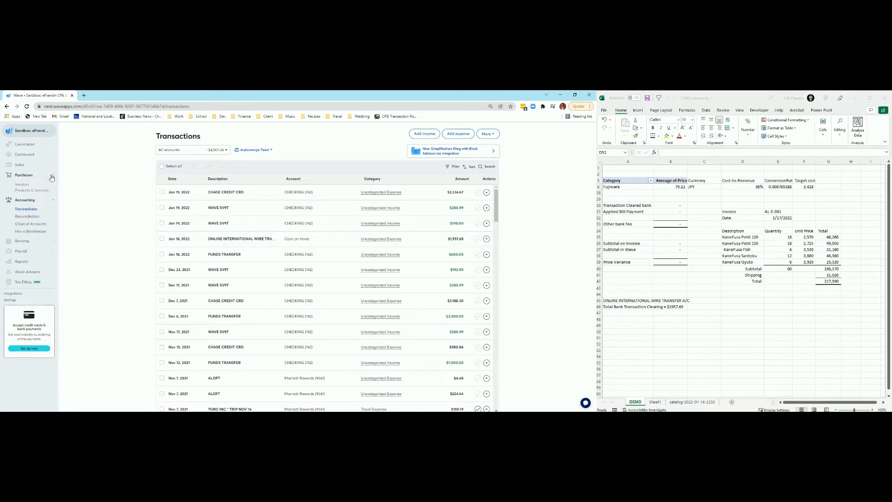
{"action": "left_click", "coordinate": [21, 186]}
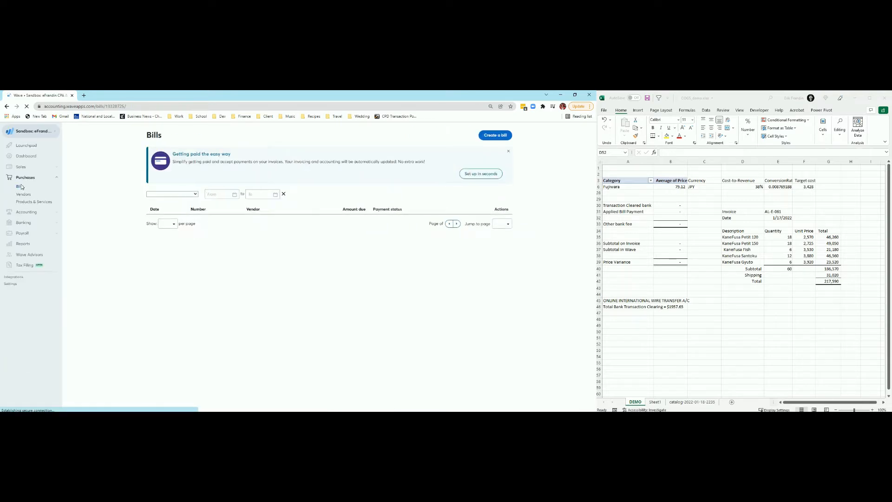
{"action": "left_click", "coordinate": [495, 140]}
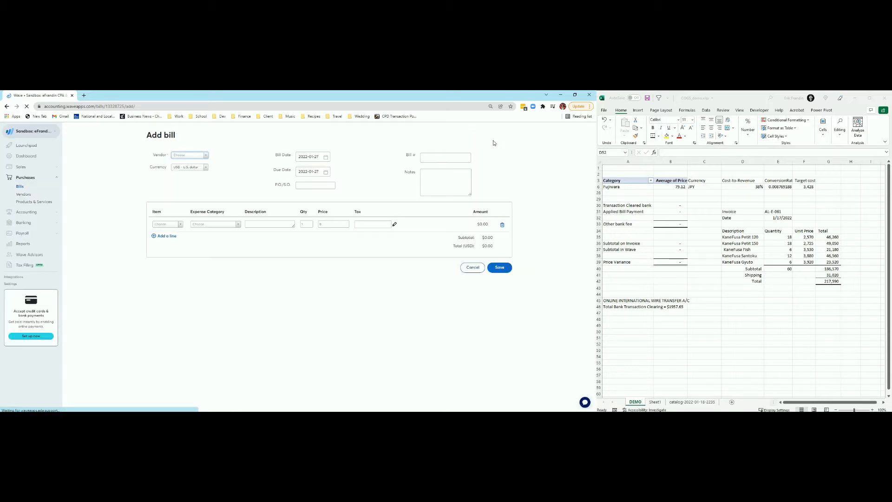
{"action": "left_click", "coordinate": [182, 155]}
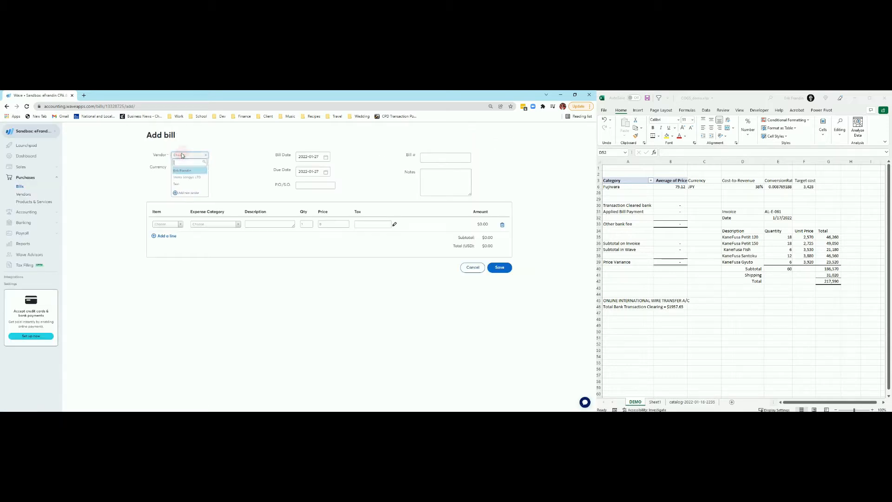
{"action": "left_click", "coordinate": [194, 177]}
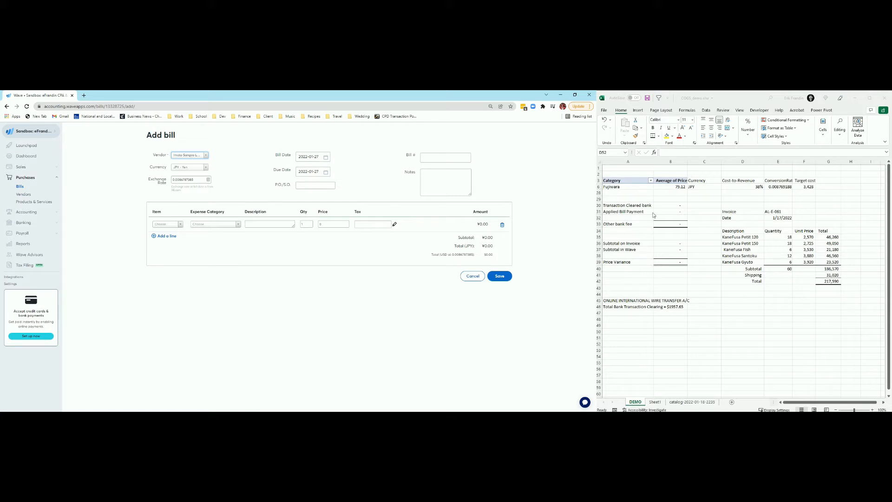
- Check the invoice number and date in the worksheet, and set the bill date to 2022-01-17 and the due date to 2022-01-18
{"action": "left_click_drag", "start_coordinate": [778, 212], "coordinate": [748, 214]}
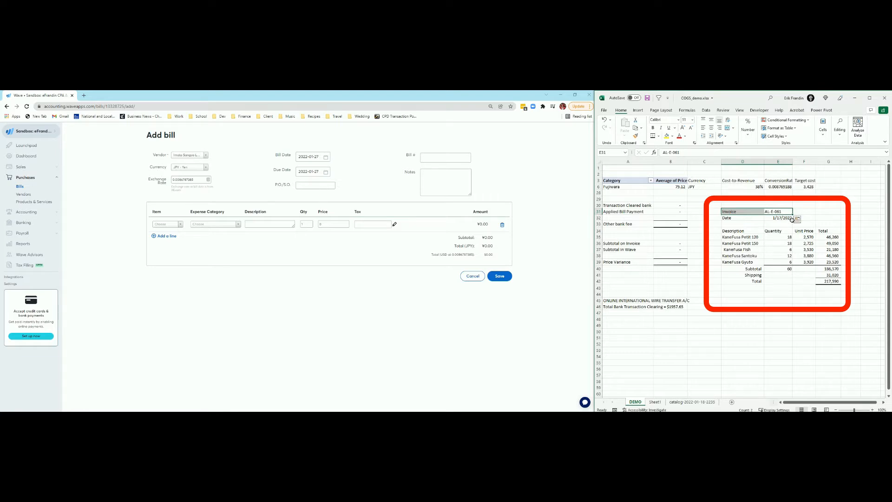
{"action": "left_click_drag", "start_coordinate": [780, 218], "coordinate": [737, 218]}
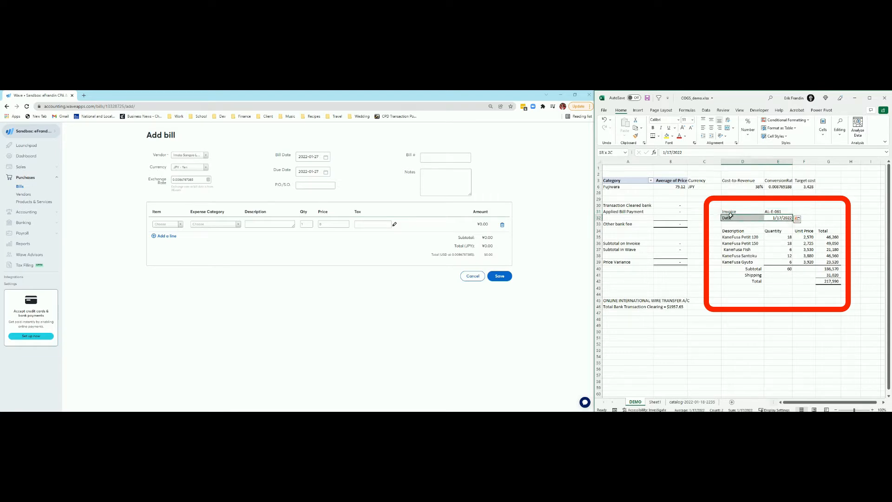
{"action": "left_click", "coordinate": [327, 158]}
{"action": "left_click", "coordinate": [307, 213]}
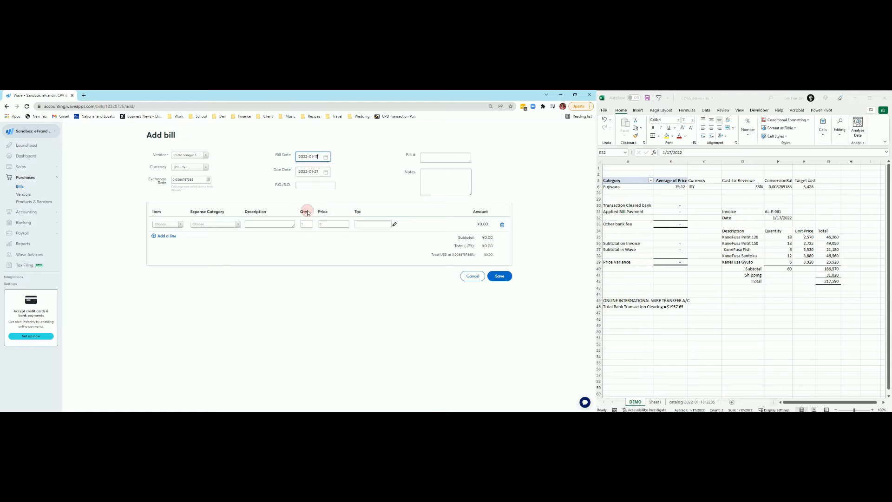
{"action": "left_click", "coordinate": [328, 173]}
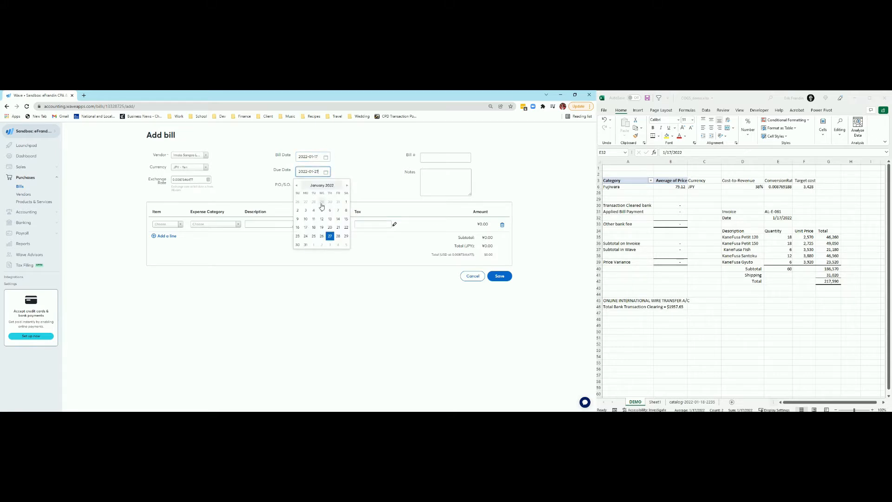
{"action": "left_click", "coordinate": [314, 228]}
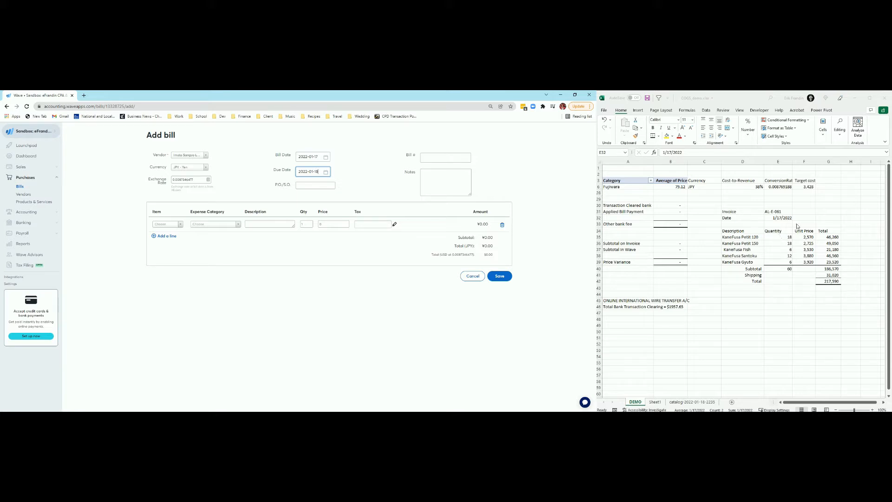
- Copy the invoice number from the Excel worksheet into the bill's P.O./S.O. field and fill in the bill number
{"action": "left_click", "coordinate": [778, 212]}
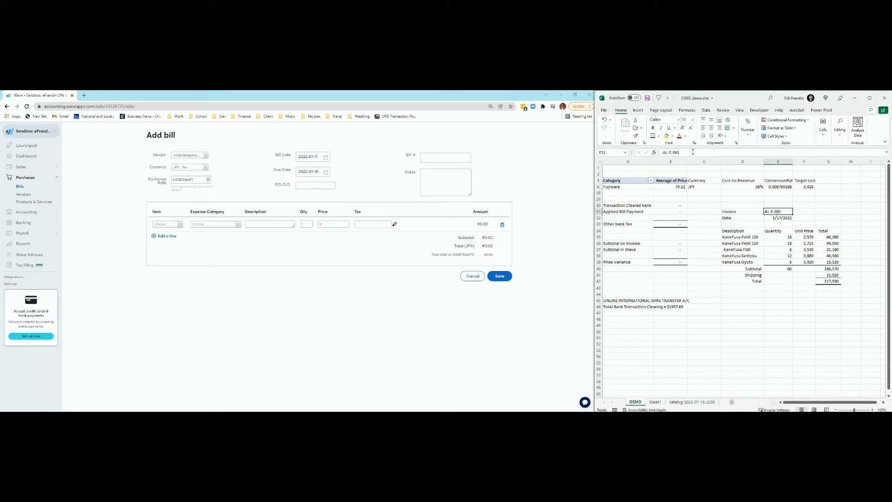
{"action": "left_click_drag", "start_coordinate": [692, 152], "coordinate": [662, 152]}
{"action": "key", "text": "ctrl+c"}
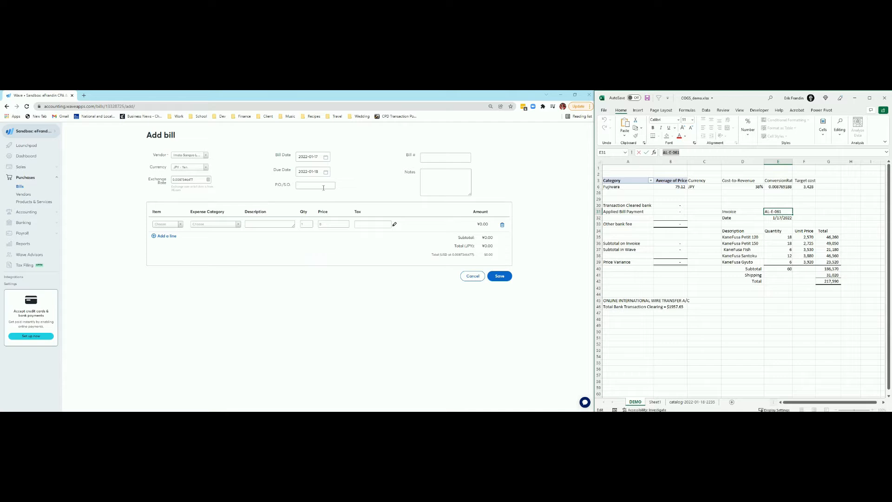
{"action": "left_click", "coordinate": [323, 188]}
{"action": "key", "text": "ctrl+v"}
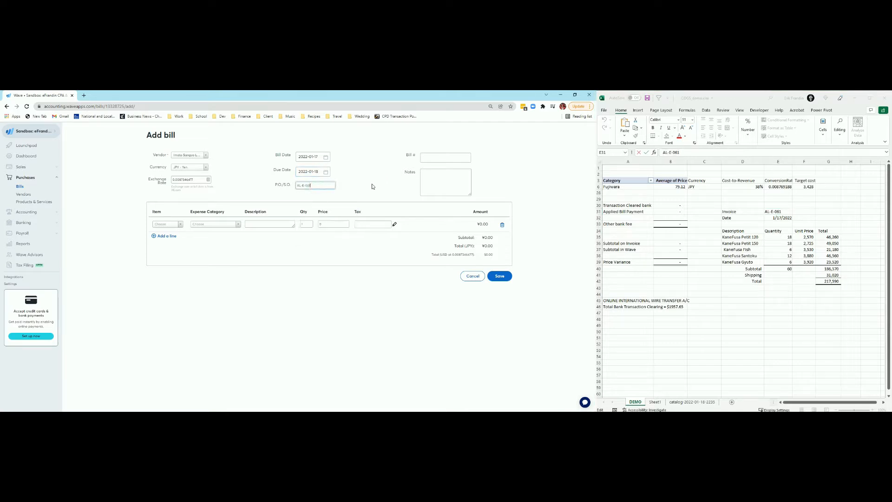
{"action": "left_click", "coordinate": [450, 161]}
- Add the Fujiwara - JPY item to the bill's first line, check its price against the worksheet's target cost, and set the quantity to 60
{"action": "left_click", "coordinate": [163, 225]}
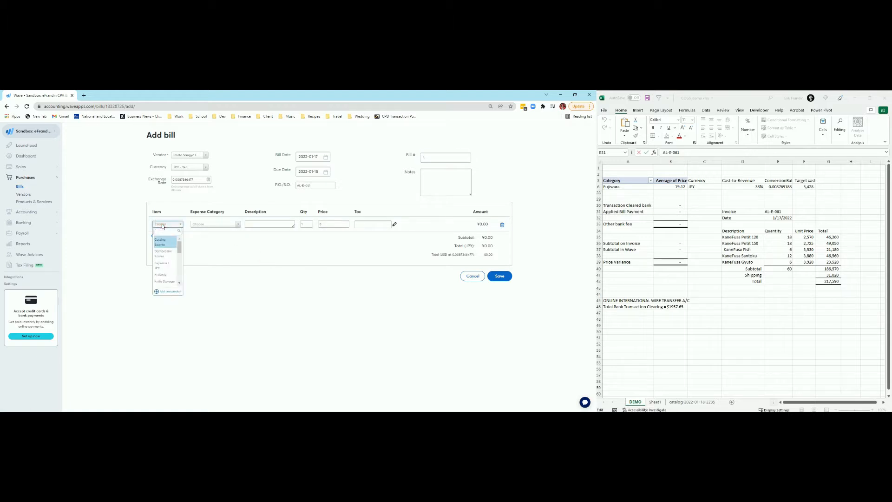
{"action": "left_click", "coordinate": [161, 262]}
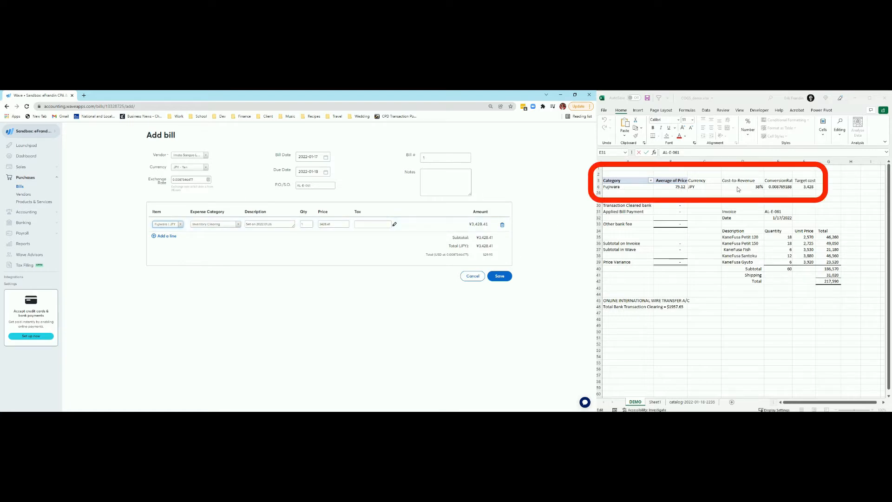
{"action": "left_click_drag", "start_coordinate": [742, 180], "coordinate": [742, 184]}
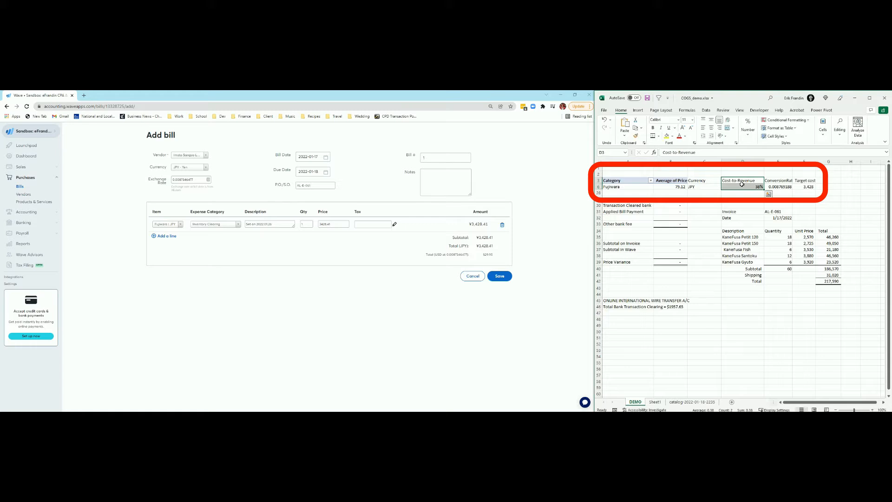
{"action": "left_click_drag", "start_coordinate": [804, 181], "coordinate": [805, 186]}
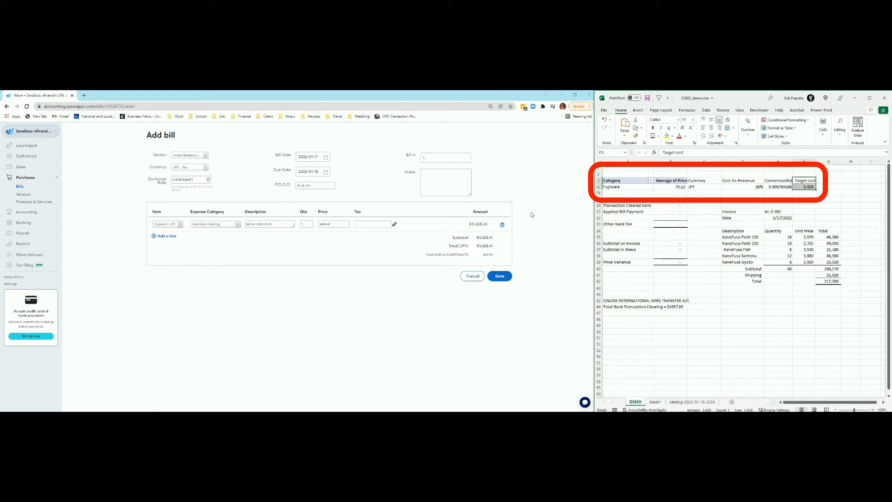
{"action": "left_click", "coordinate": [331, 224]}
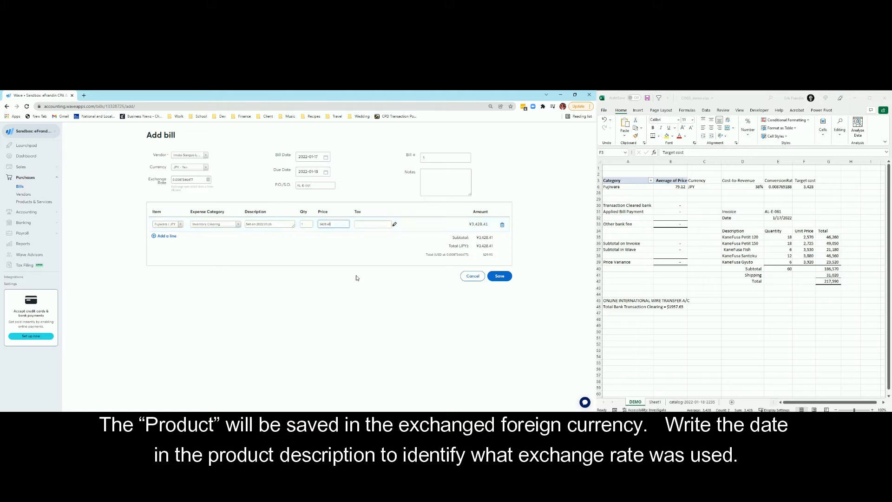
{"action": "left_click", "coordinate": [311, 223]}
{"action": "type", "text": "60"}
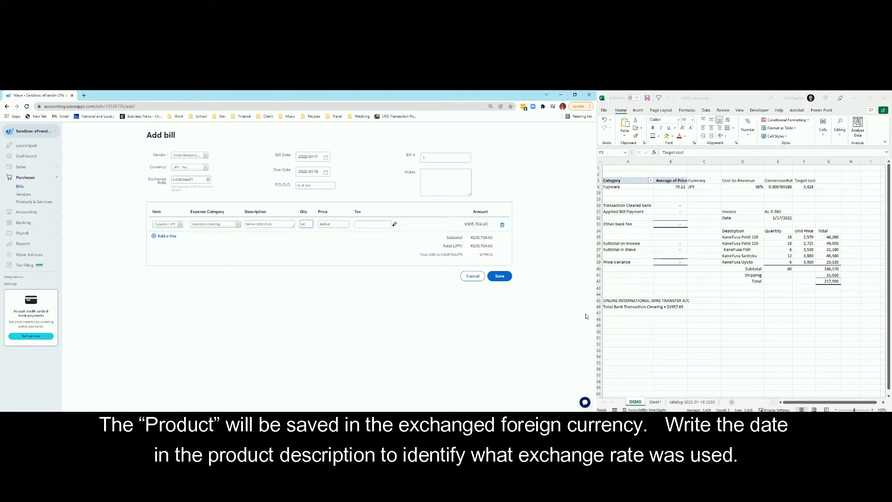
- Add a second line to the bill with the Price Variance item
{"action": "left_click", "coordinate": [306, 238]}
{"action": "left_click", "coordinate": [172, 236]}
{"action": "left_click", "coordinate": [176, 240]}
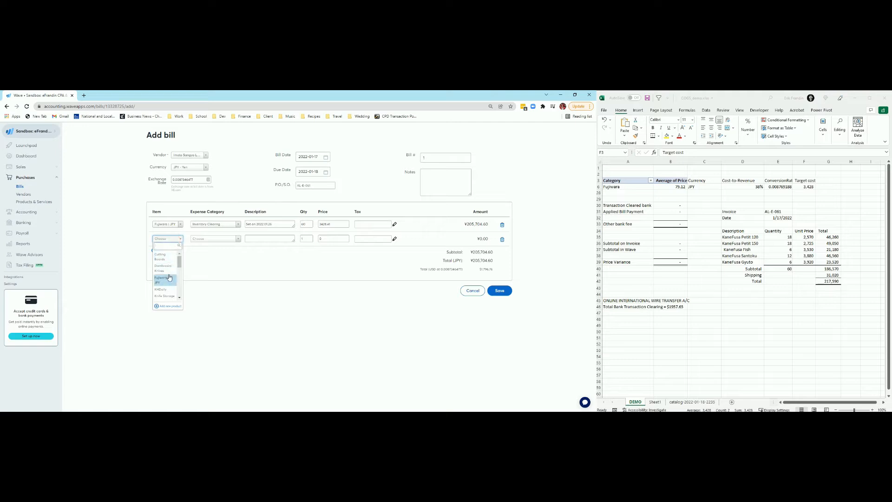
{"action": "scroll", "coordinate": [170, 285], "scroll_direction": "down", "scroll_amount": 5}
{"action": "left_click", "coordinate": [169, 272]}
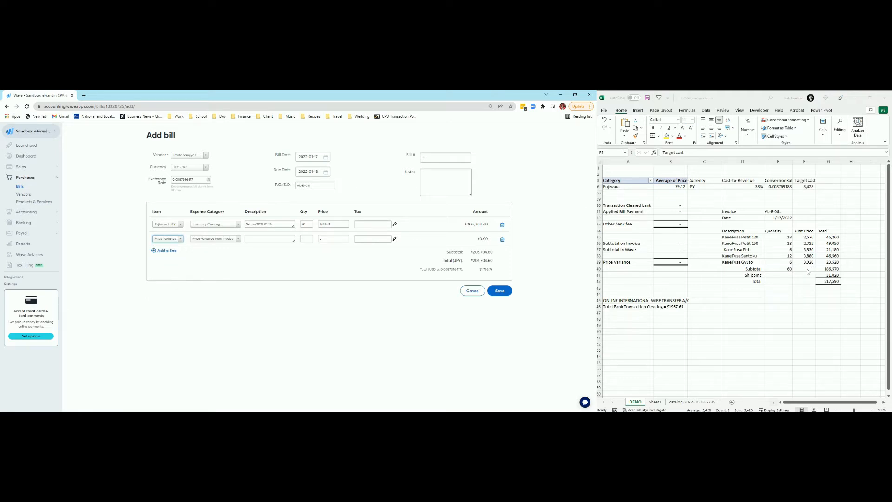
- In the Excel worksheet, link Subtotal on Invoice to the invoice table's subtotal and enter 205704.60 as Subtotal in Wave
{"action": "left_click", "coordinate": [677, 243]}
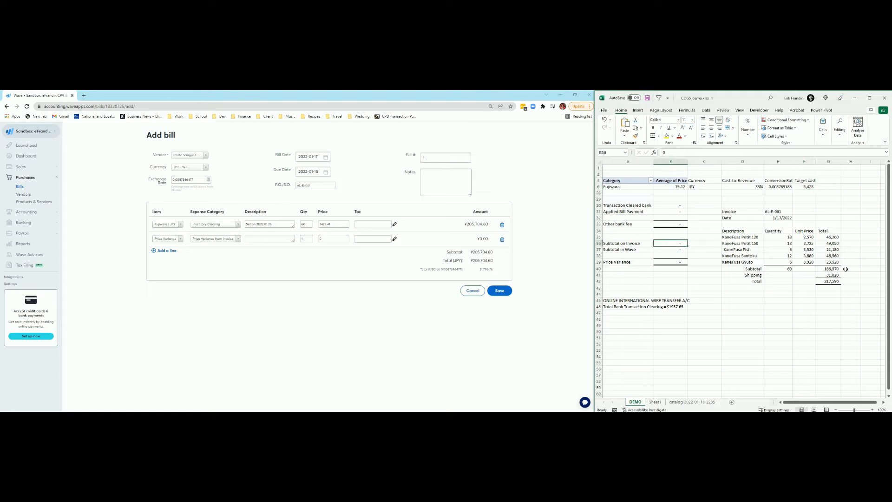
{"action": "type", "text": "="}
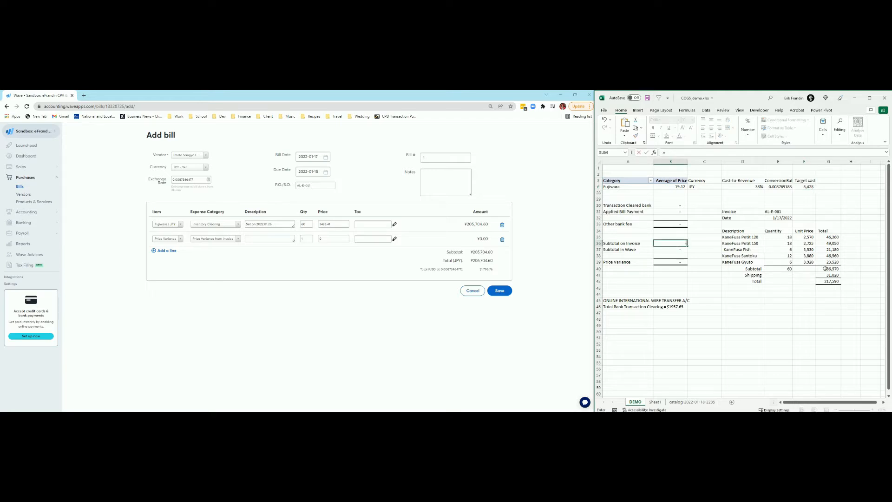
{"action": "left_click", "coordinate": [825, 268]}
{"action": "key", "text": "Return"}
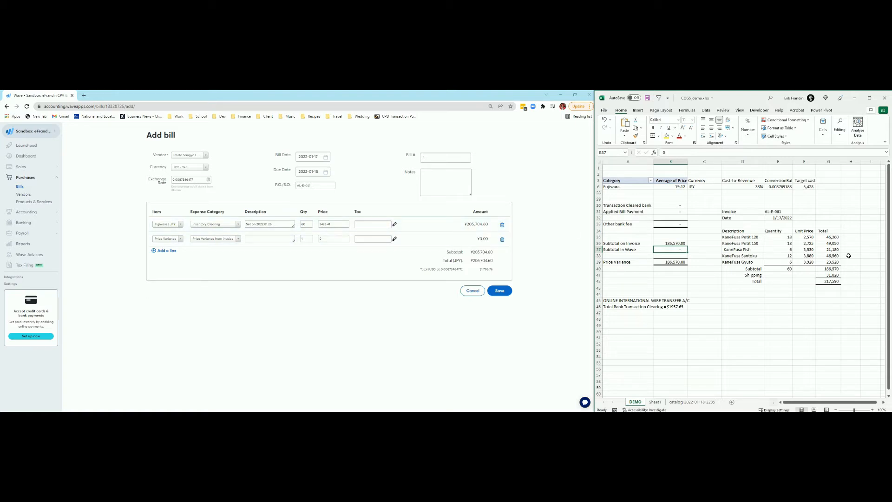
{"action": "type", "text": "205704"}
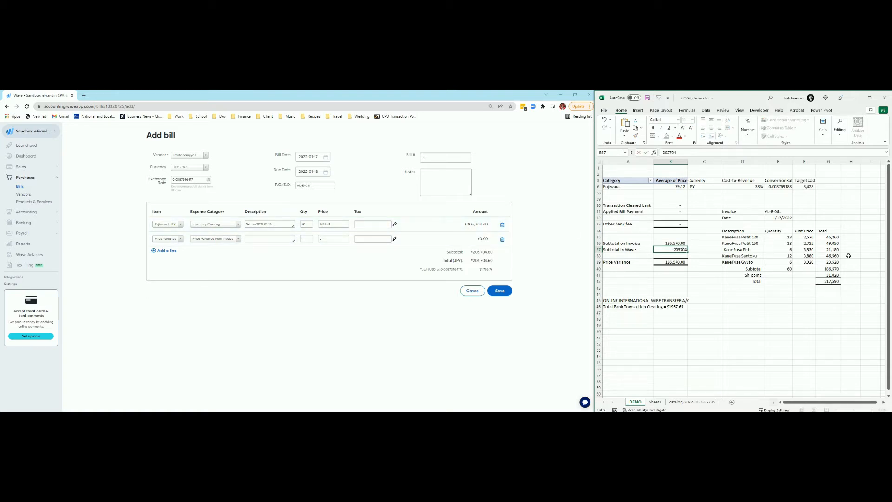
{"action": "type", "text": "5,704.60"}
{"action": "key", "text": "Return"}
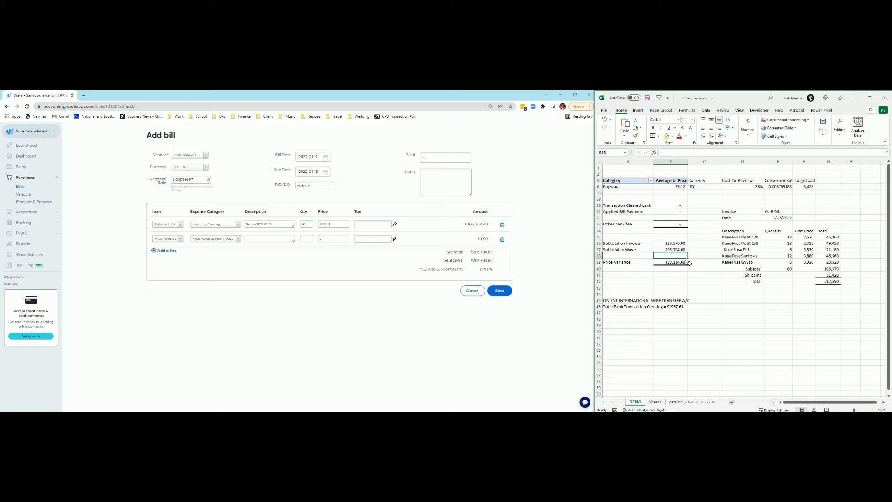
- Set the bill's Price Variance line to the price variance from the worksheet, -19134.6
{"action": "left_click", "coordinate": [678, 263]}
{"action": "left_click", "coordinate": [344, 239]}
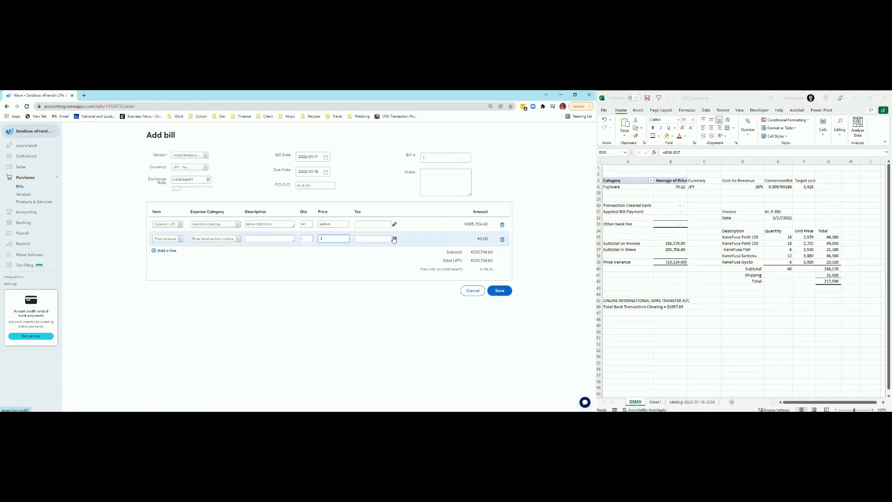
{"action": "type", "text": "-19134.6"}
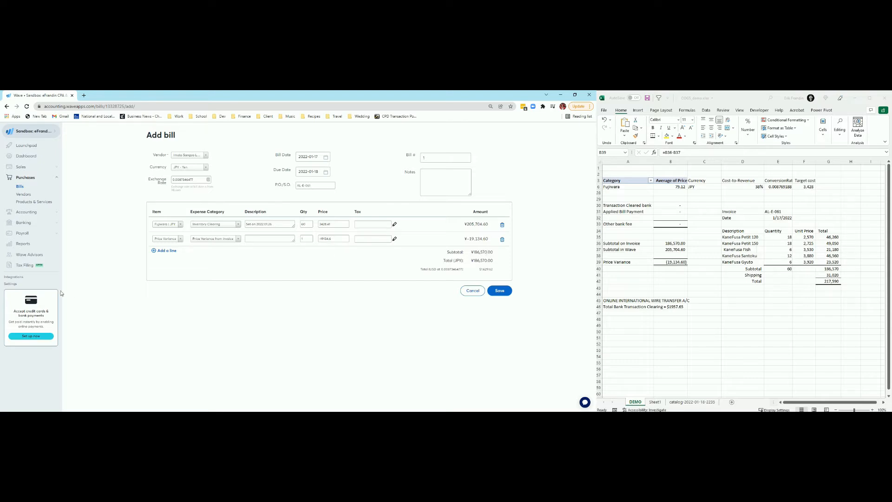
- Add a third bill line with the Product Shipping item at a price of 31020
{"action": "left_click", "coordinate": [159, 252]}
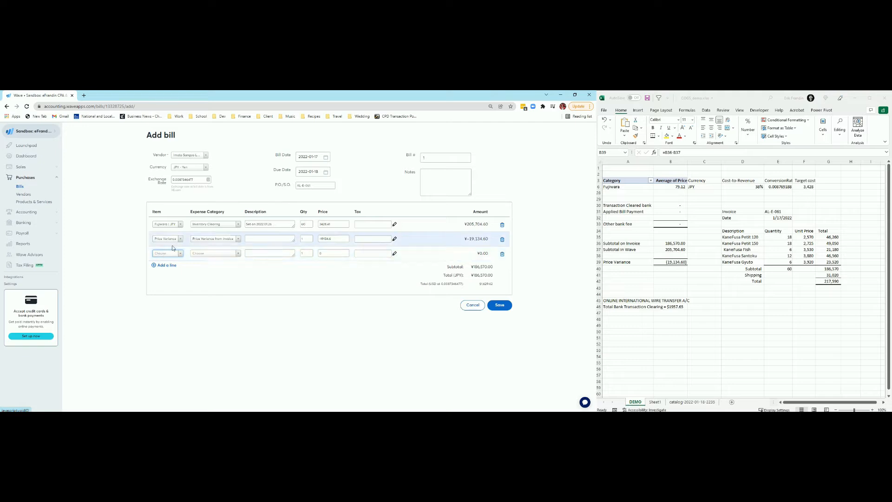
{"action": "left_click", "coordinate": [171, 253]}
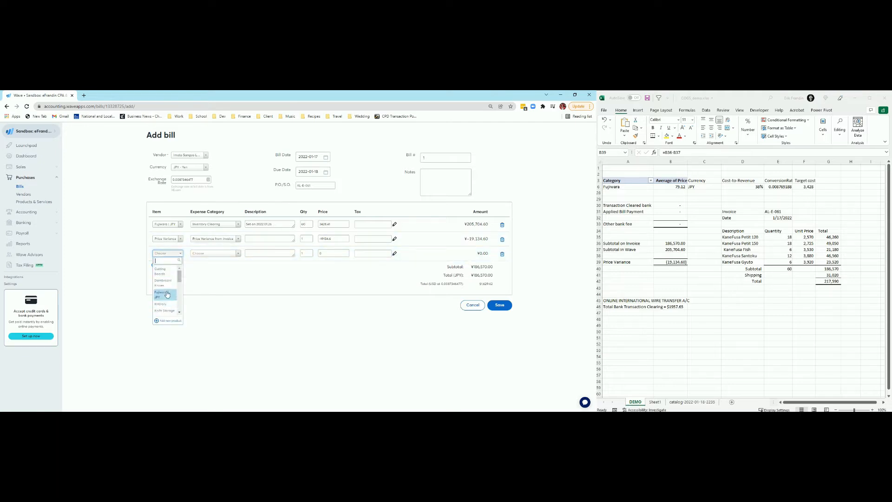
{"action": "scroll", "coordinate": [168, 291], "scroll_direction": "down", "scroll_amount": 2}
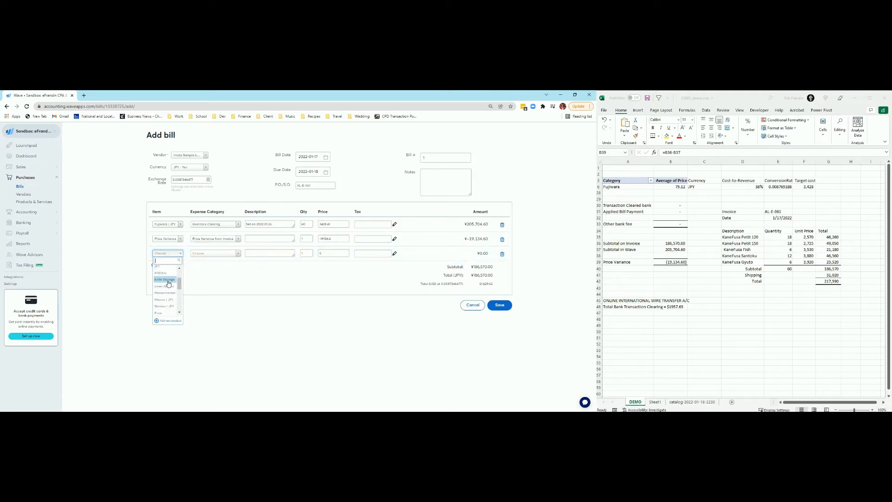
{"action": "scroll", "coordinate": [168, 283], "scroll_direction": "down", "scroll_amount": 3}
{"action": "left_click", "coordinate": [167, 290]}
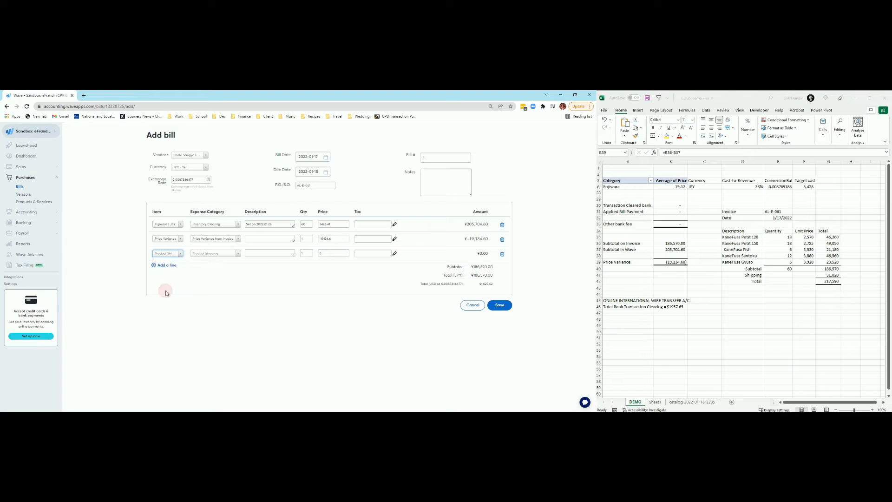
{"action": "left_click", "coordinate": [347, 252]}
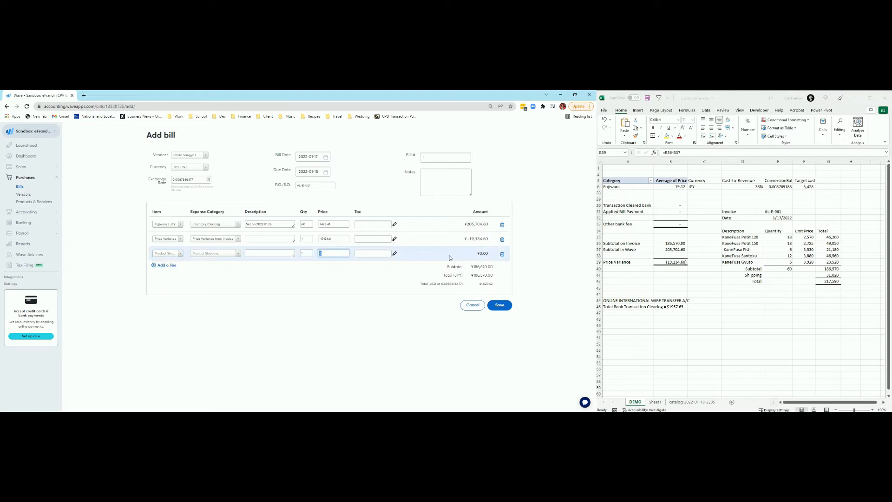
{"action": "type", "text": "31020"}
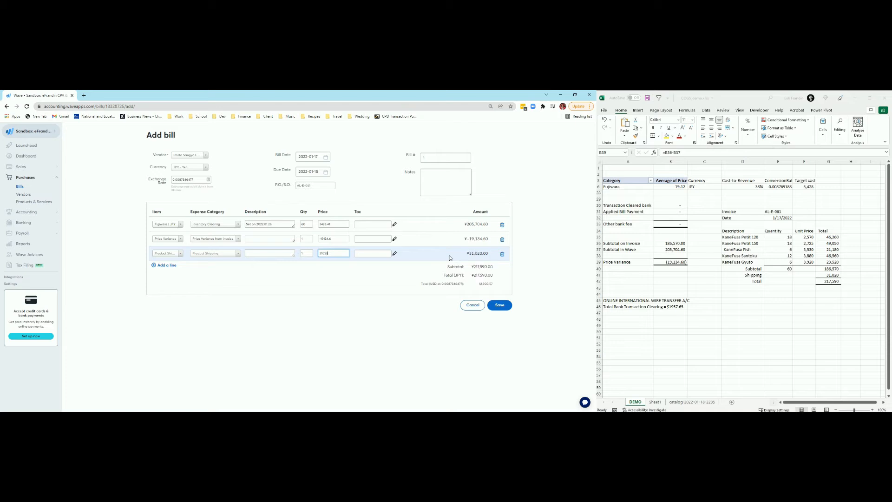
- Add a fourth bill line with the JPY wire transfer fee item and check its price and description
{"action": "left_click", "coordinate": [324, 274]}
{"action": "left_click", "coordinate": [173, 269]}
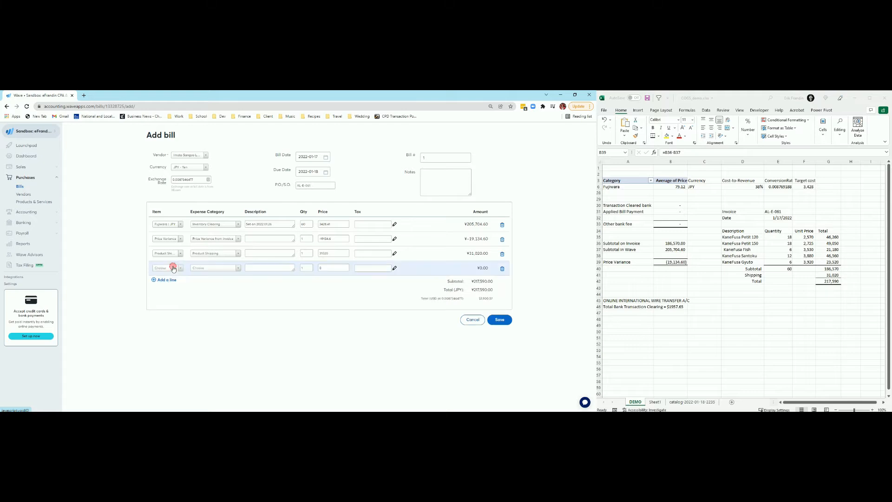
{"action": "left_click", "coordinate": [173, 269]}
{"action": "scroll", "coordinate": [165, 301], "scroll_direction": "down", "scroll_amount": 5}
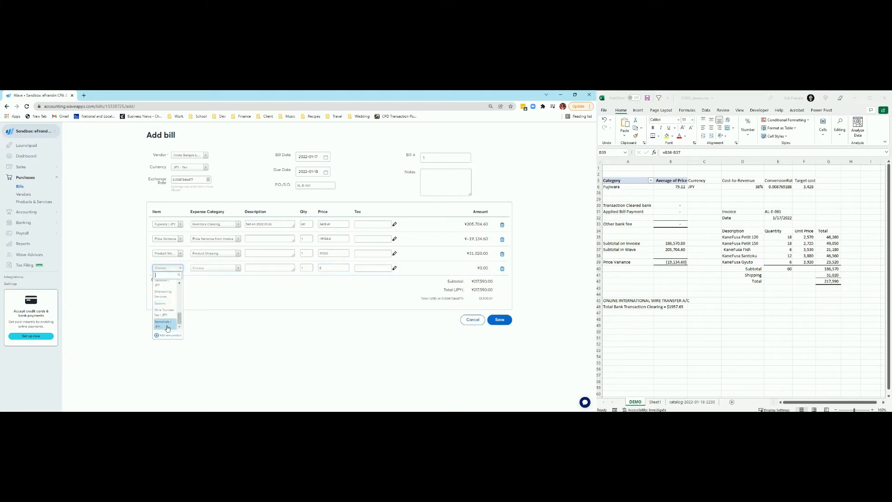
{"action": "left_click", "coordinate": [165, 311]}
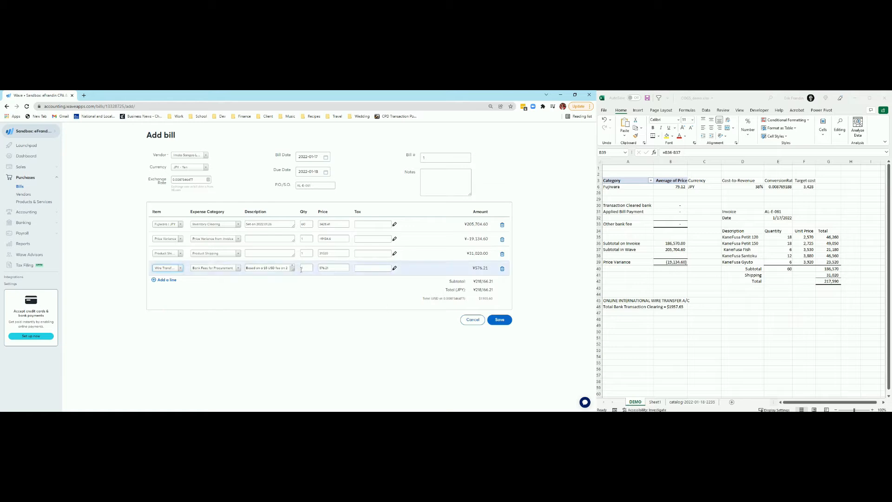
{"action": "left_click", "coordinate": [333, 270]}
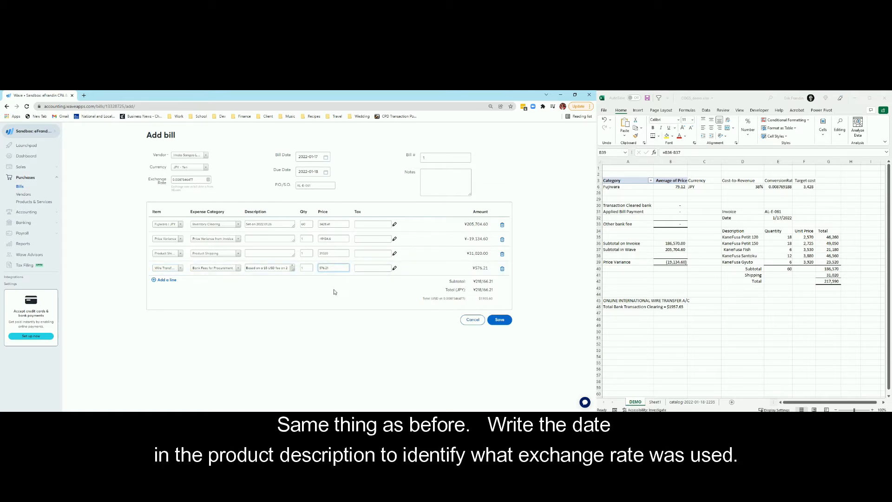
{"action": "left_click", "coordinate": [267, 269]}
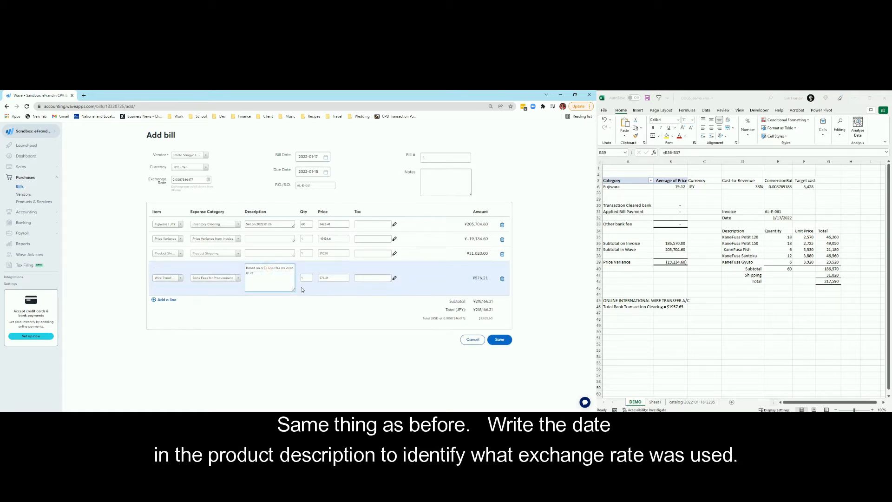
- Set the quantity of the wire transfer fee line to 1 and save the bill
{"action": "left_click", "coordinate": [303, 278]}
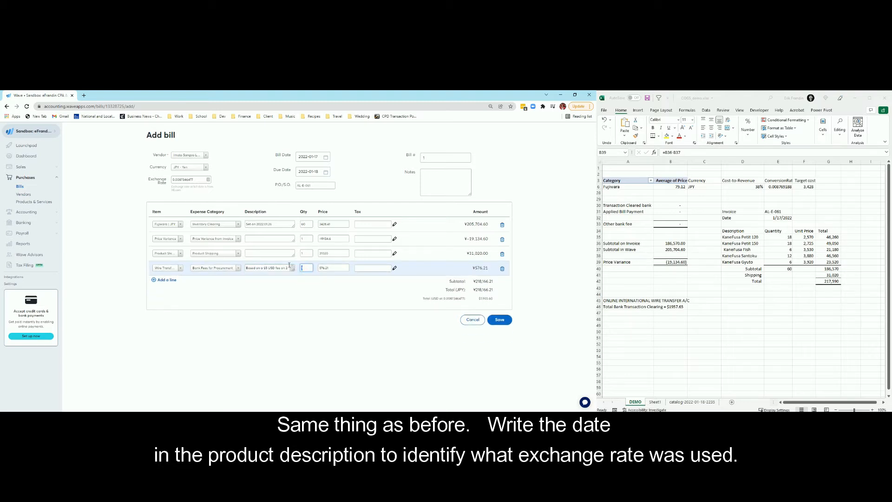
{"action": "type", "text": "2"}
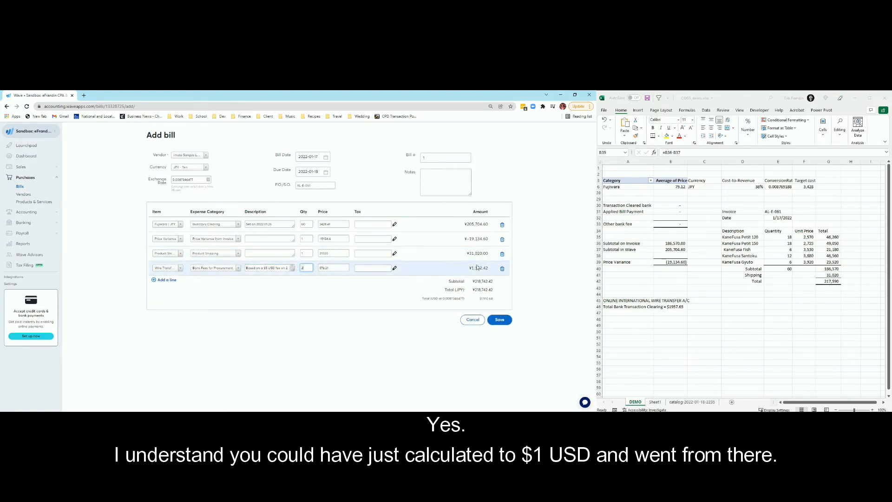
{"action": "key", "text": "BackSpace"}
{"action": "type", "text": "1"}
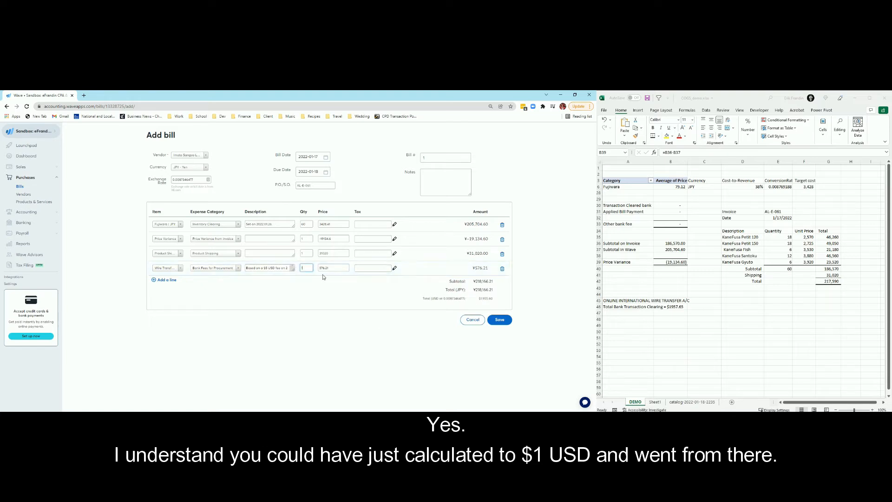
{"action": "left_click", "coordinate": [546, 349]}
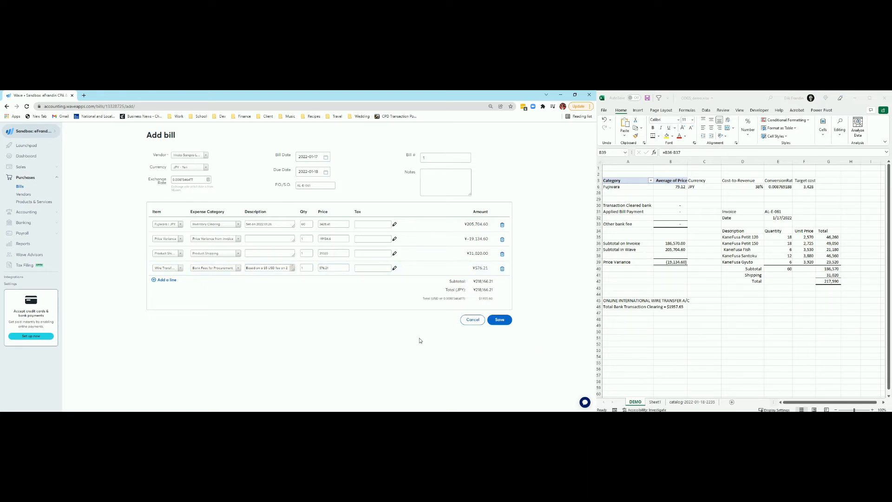
{"action": "left_click", "coordinate": [502, 322]}
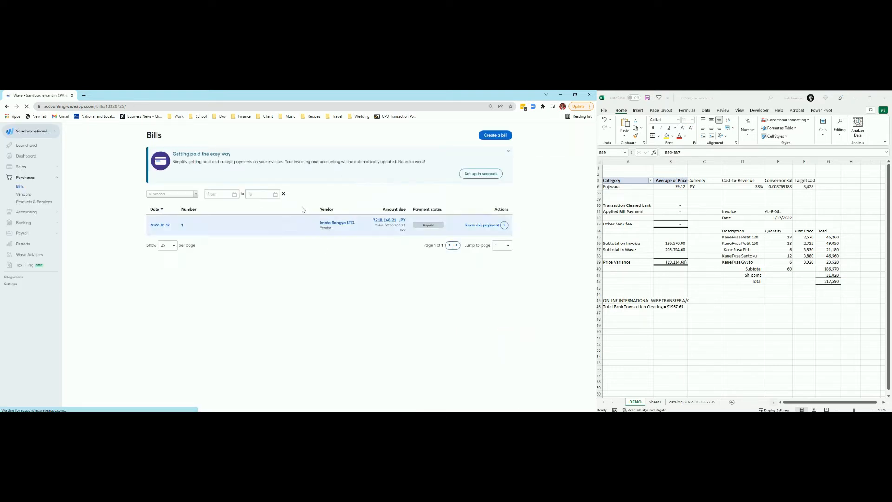
- Open the accounting transactions and select the description text of the Jan 18, 2022 online international wire transfer
{"action": "left_click", "coordinate": [30, 214]}
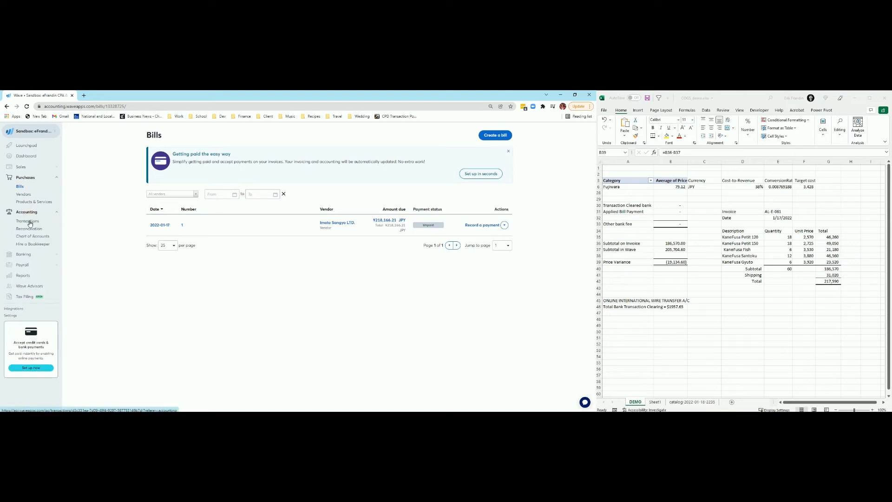
{"action": "left_click", "coordinate": [30, 224]}
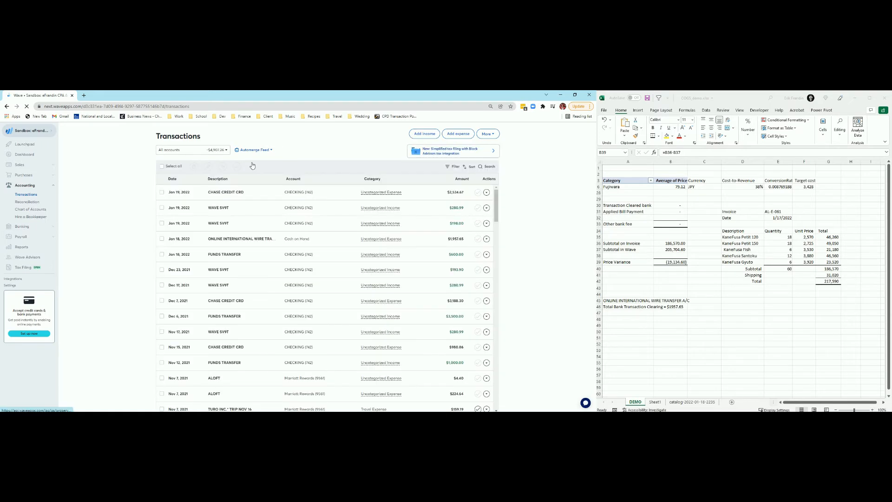
{"action": "left_click", "coordinate": [449, 242]}
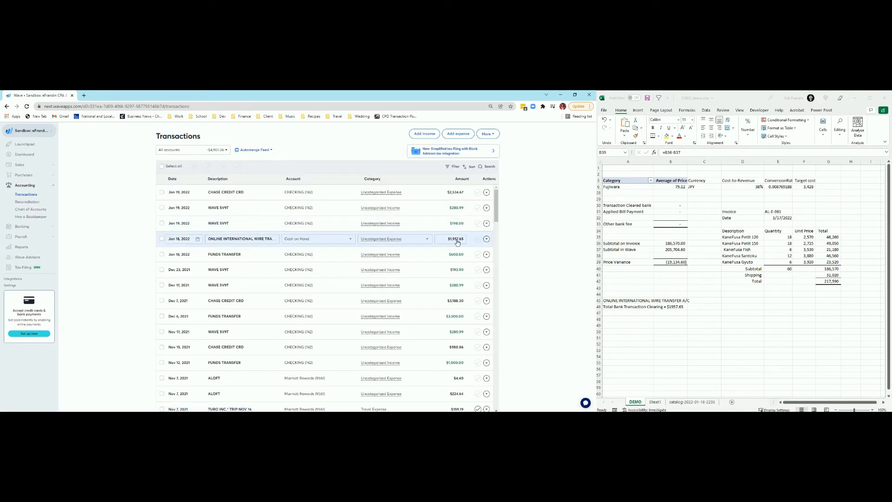
{"action": "left_click", "coordinate": [223, 241]}
{"action": "left_click_drag", "start_coordinate": [277, 238], "coordinate": [207, 239]}
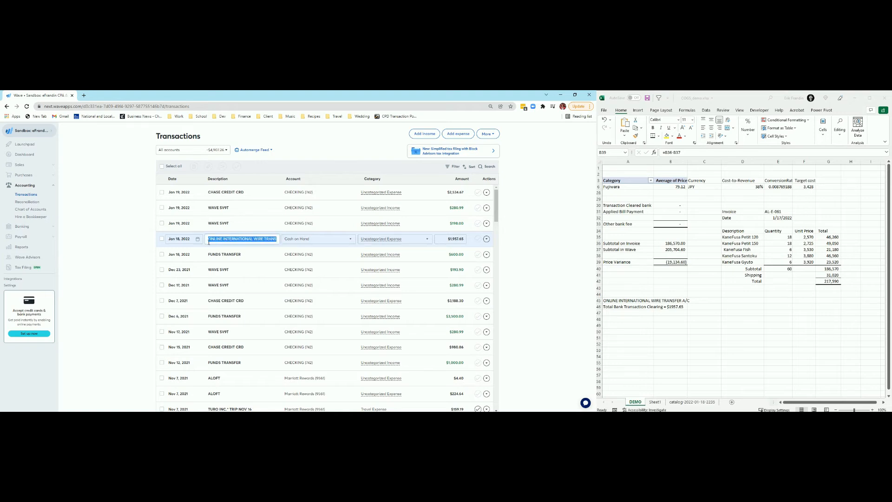
- Return to the bills list and start a manual payment for the 2022-01-17 bill with Bank Payment as the method
{"action": "left_click", "coordinate": [29, 177]}
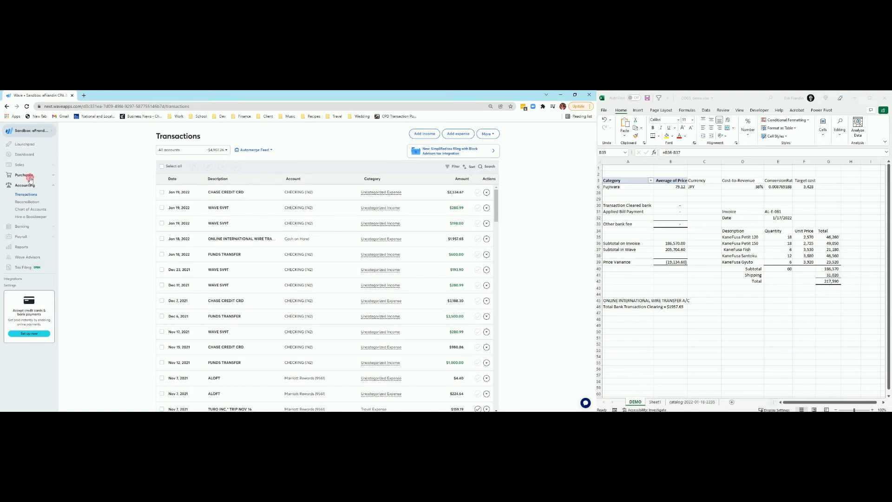
{"action": "left_click", "coordinate": [18, 184]}
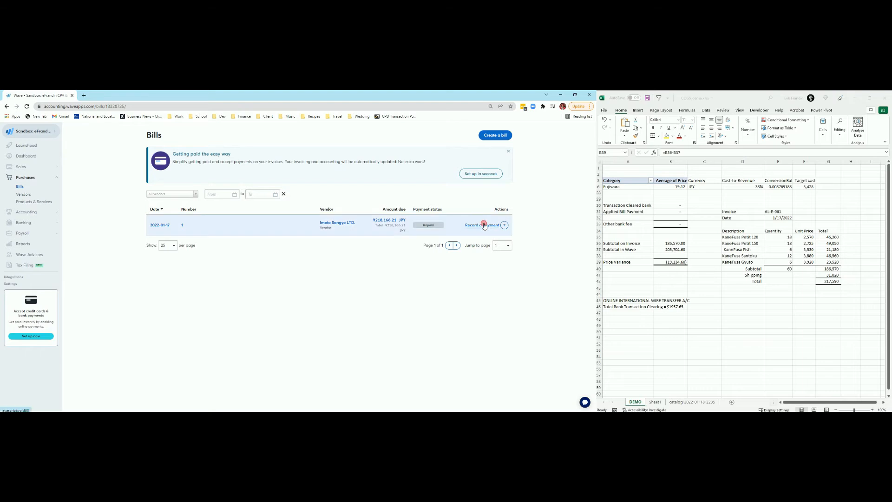
{"action": "left_click", "coordinate": [483, 225]}
{"action": "left_click", "coordinate": [290, 231]}
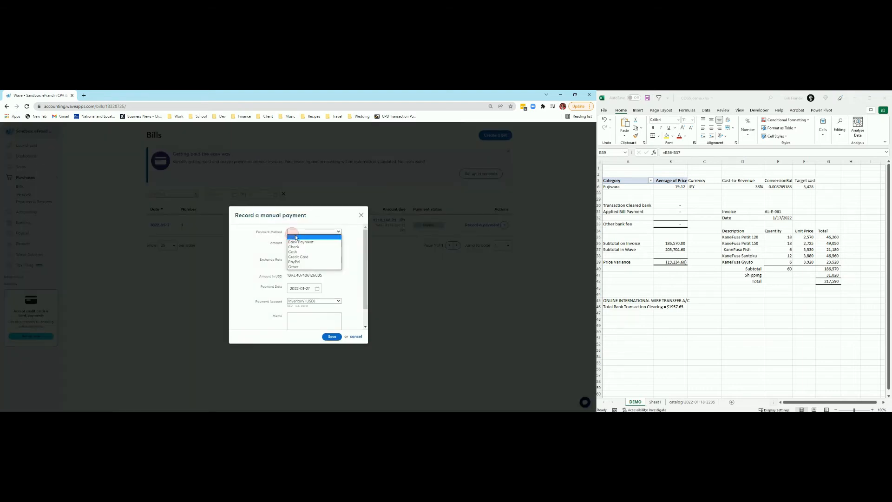
{"action": "left_click", "coordinate": [298, 240]}
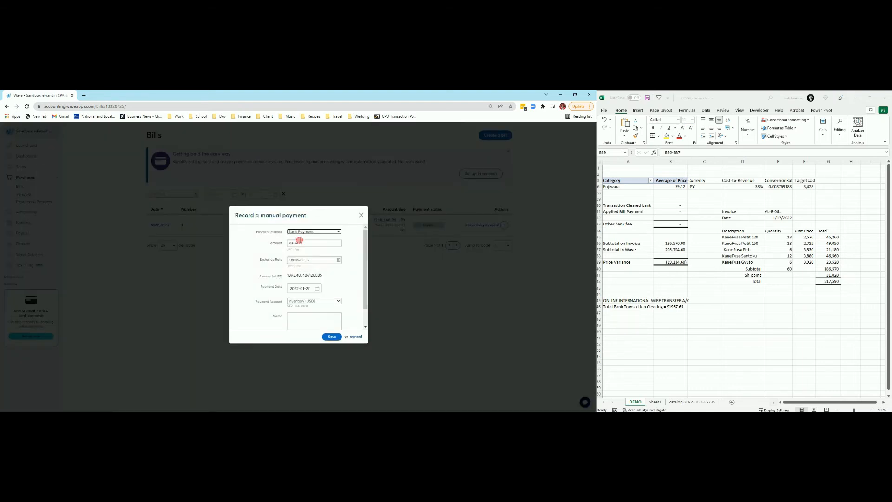
- Date the payment 2022-01-18, choose Cash on Hand (USD) as the payment account and save it
{"action": "left_click", "coordinate": [319, 287]}
{"action": "left_click", "coordinate": [310, 346]}
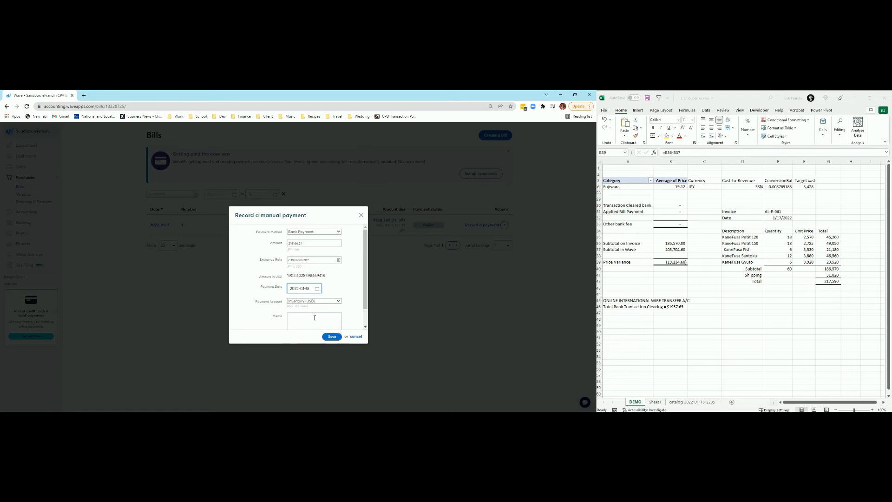
{"action": "left_click", "coordinate": [316, 302]}
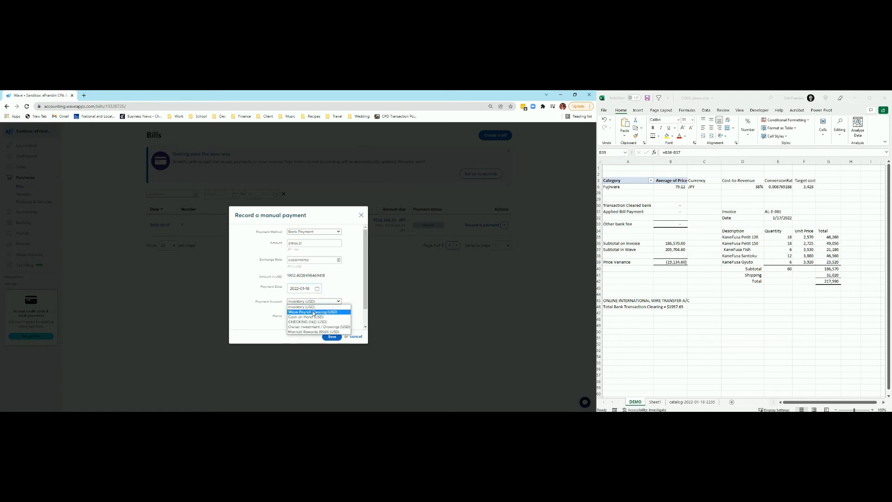
{"action": "left_click", "coordinate": [313, 316]}
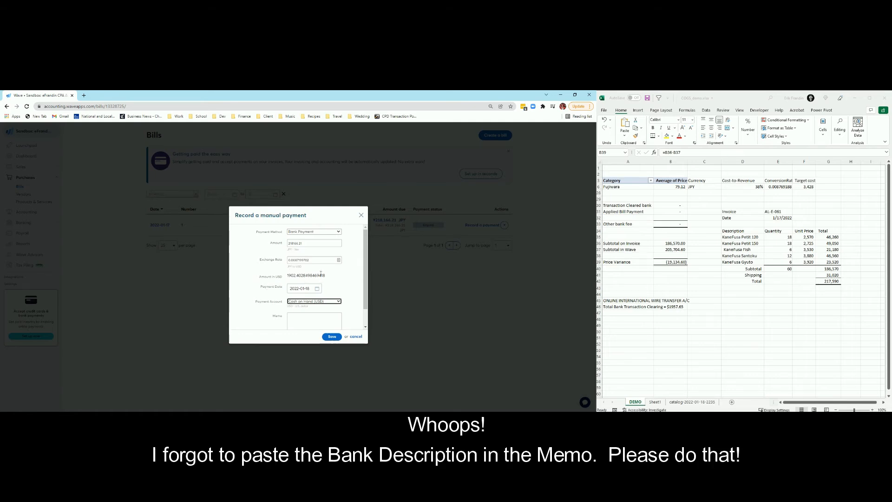
{"action": "left_click", "coordinate": [332, 336]}
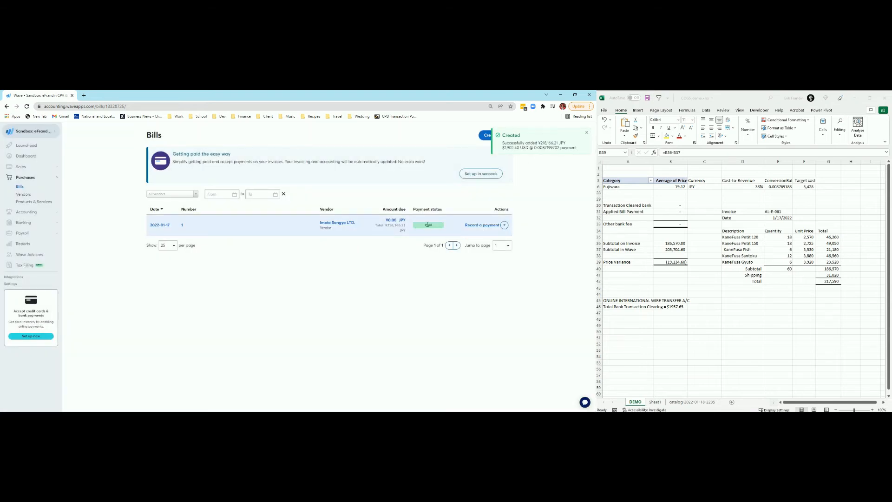
- Attach Demo_Invoice.pdf as the receipt of the Jan 18, 2022 wire transfer transaction and open its full details for editing
{"action": "left_click", "coordinate": [35, 212]}
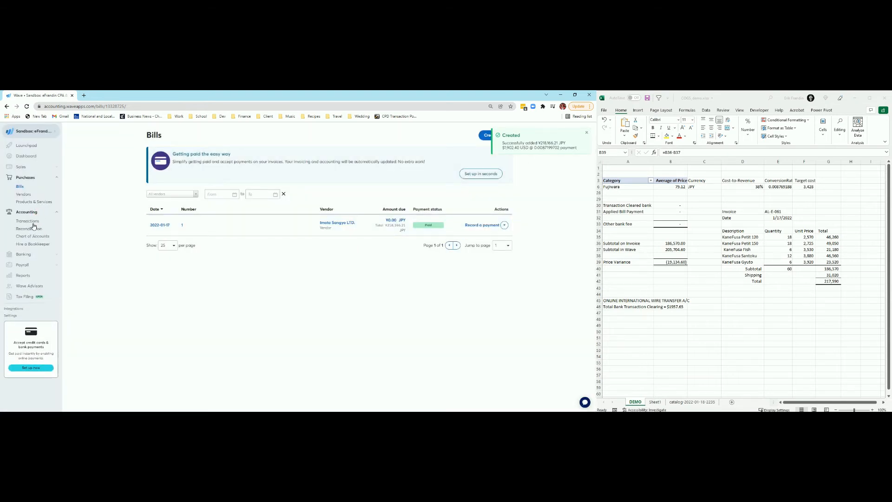
{"action": "left_click", "coordinate": [34, 221]}
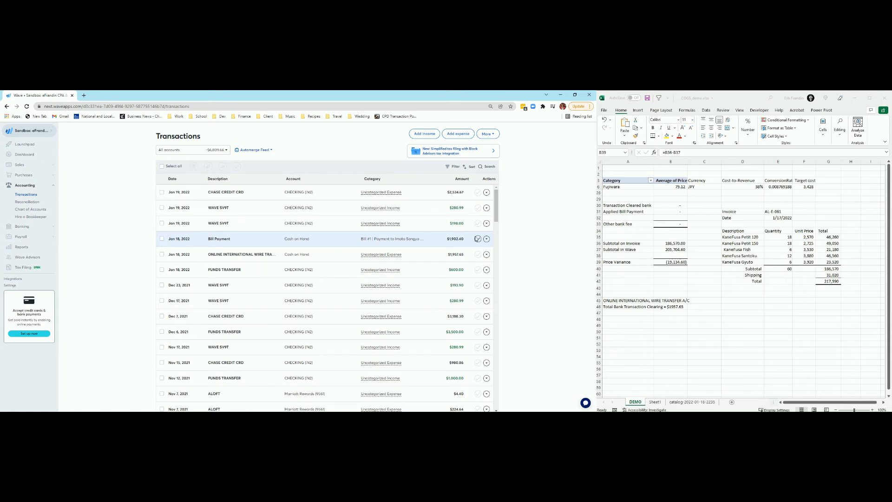
{"action": "left_click", "coordinate": [486, 256]}
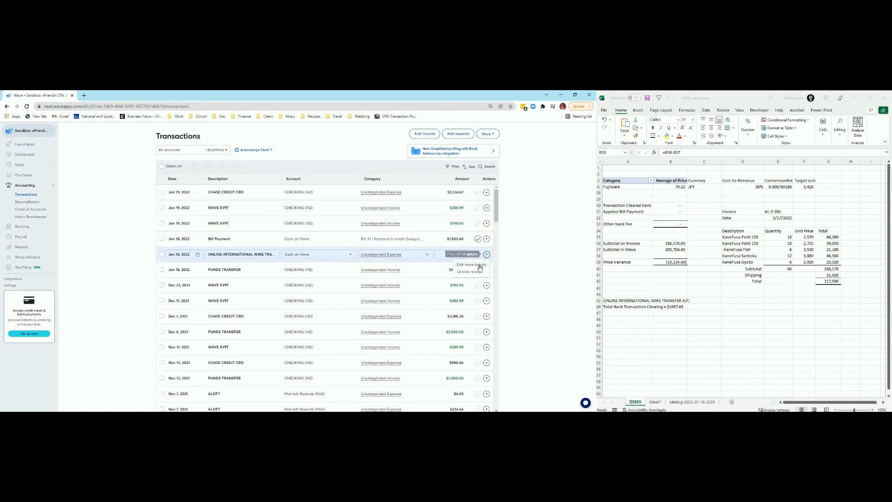
{"action": "left_click", "coordinate": [477, 272]}
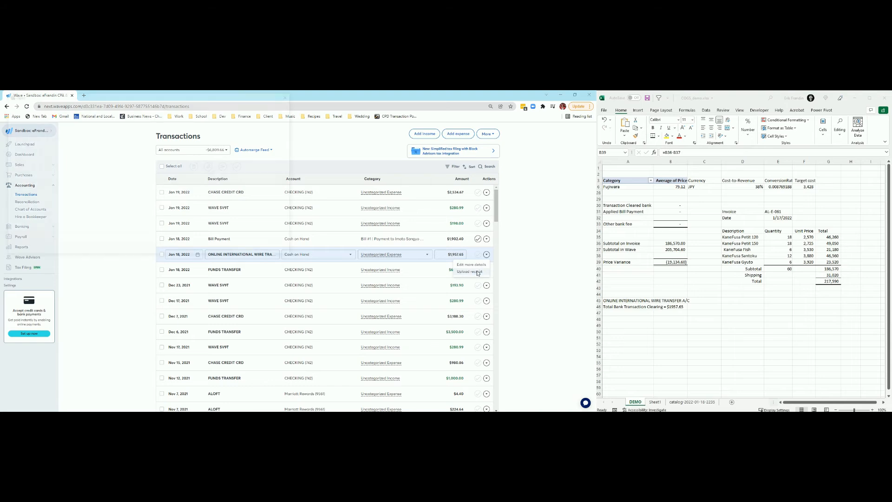
{"action": "left_click", "coordinate": [48, 144]}
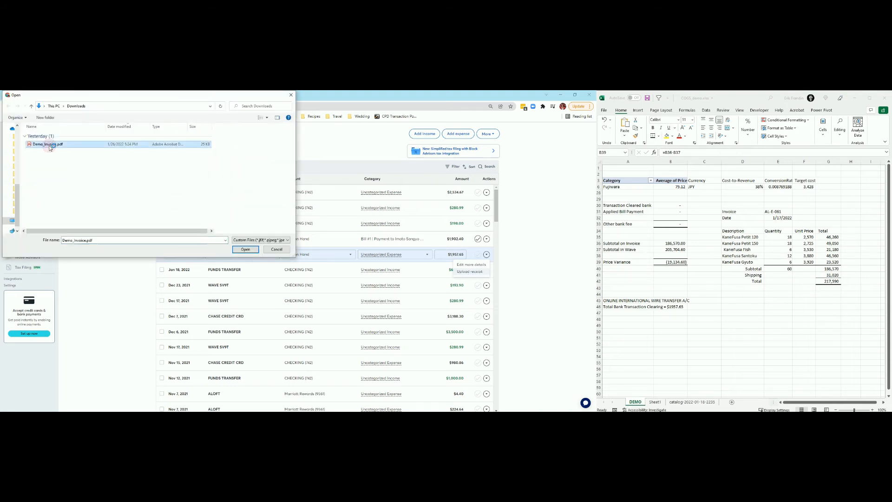
{"action": "left_click", "coordinate": [245, 249]}
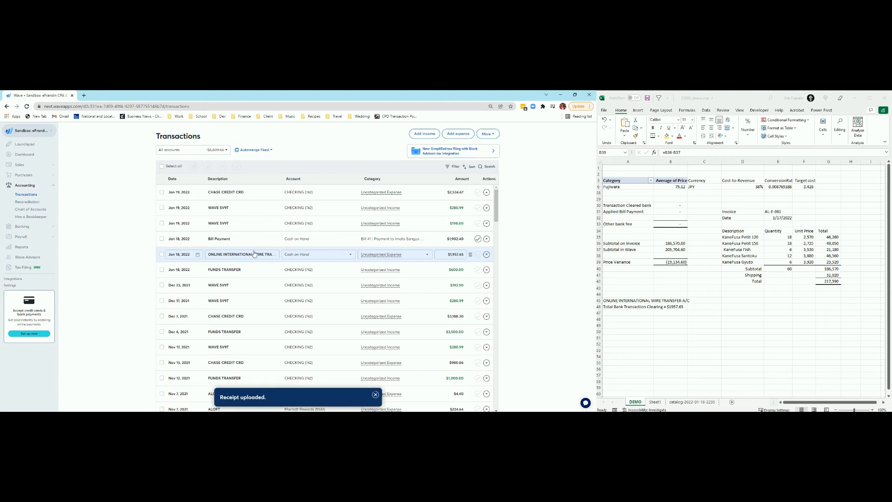
{"action": "left_click", "coordinate": [486, 254]}
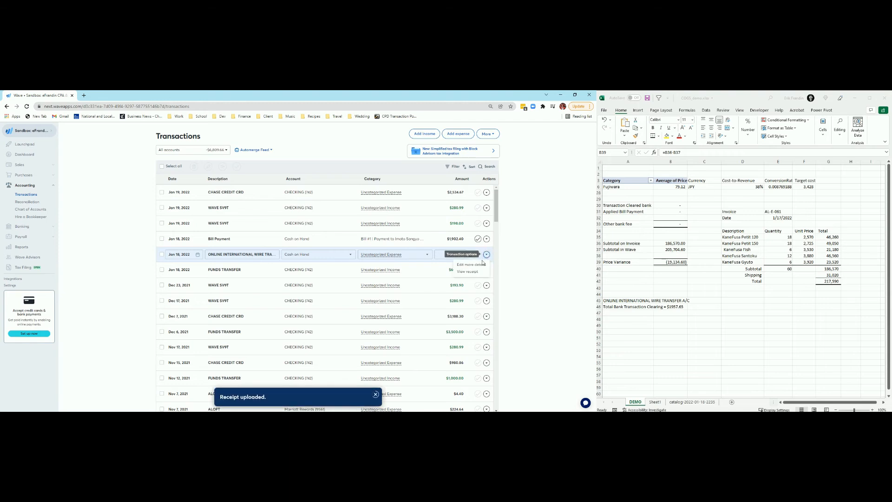
{"action": "left_click", "coordinate": [470, 264]}
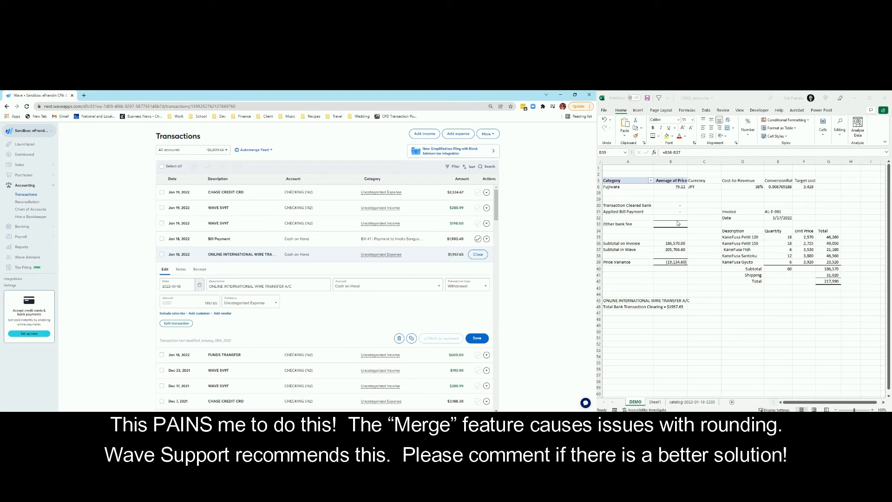
- In the Excel worksheet, enter 1957.65 as Transaction Cleared bank and 1902.40 as Applied Bill Payment
{"action": "left_click", "coordinate": [676, 205]}
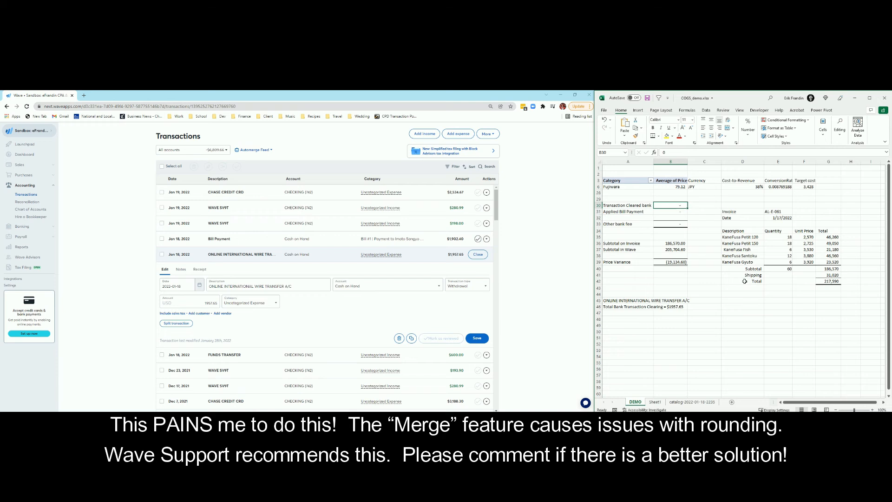
{"action": "type", "text": "1957.65"}
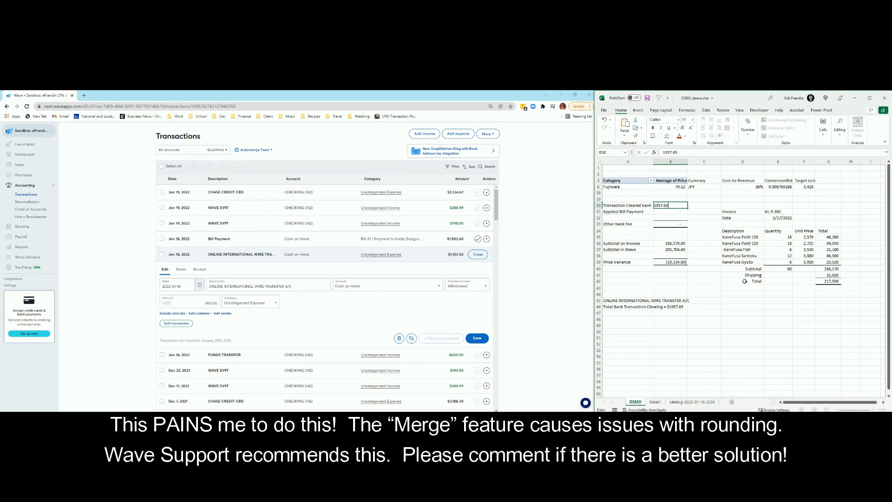
{"action": "key", "text": "Return"}
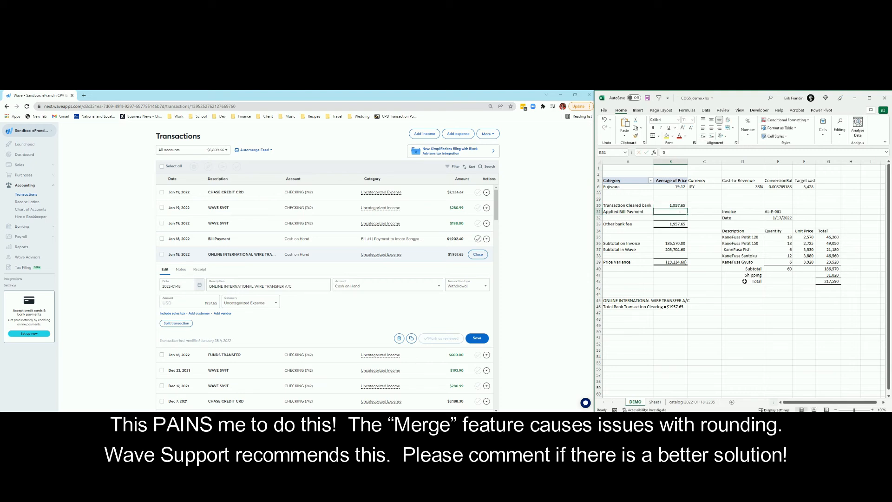
{"action": "type", "text": "1,"}
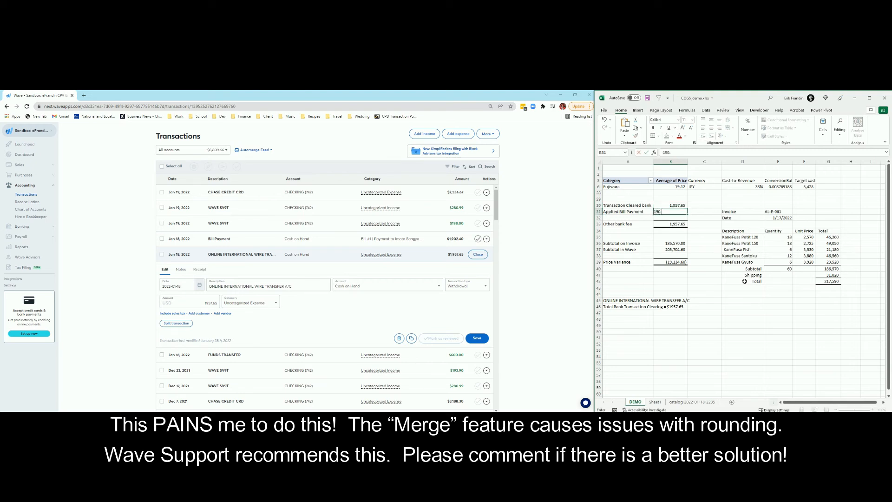
{"action": "type", "text": "902.40"}
{"action": "key", "text": "Return"}
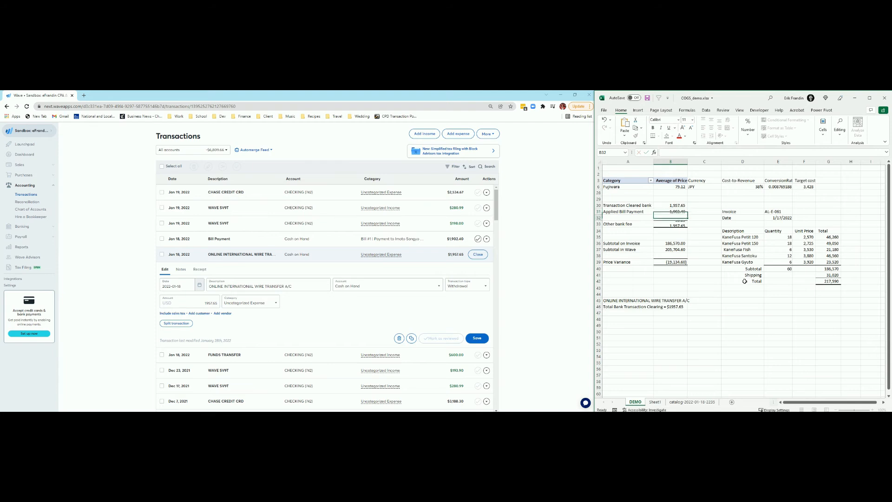
- In Wave, set the wire transfer's amount to 55.25, the worksheet's other bank fee, and its category to Bank Fees for Procurement
{"action": "left_click", "coordinate": [676, 227]}
{"action": "left_click_drag", "start_coordinate": [646, 224], "coordinate": [678, 225]}
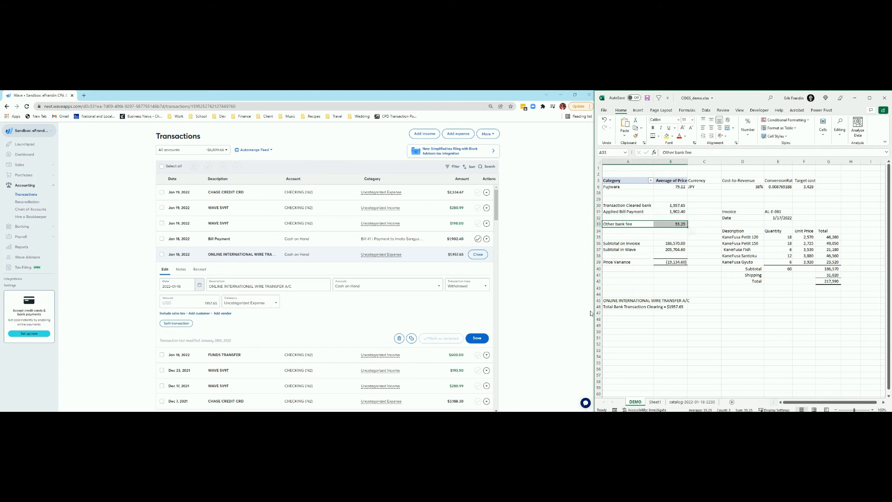
{"action": "left_click", "coordinate": [201, 306]}
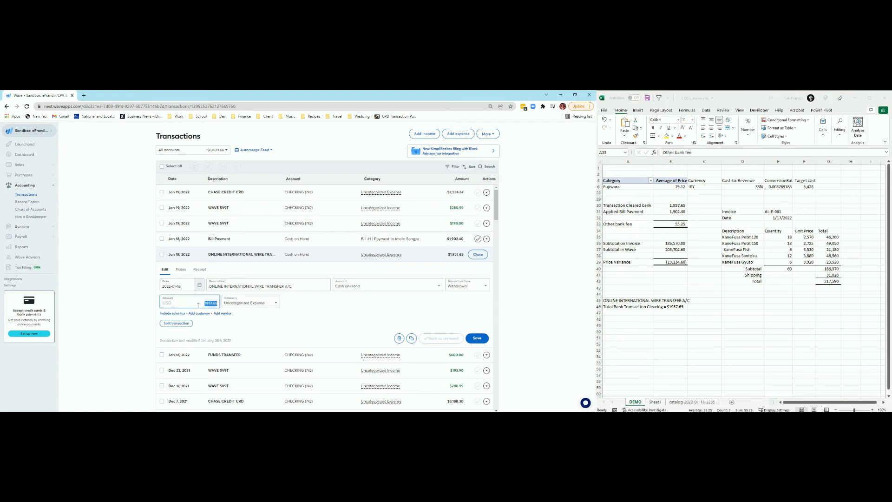
{"action": "type", "text": "55.25"}
{"action": "left_click", "coordinate": [263, 303]}
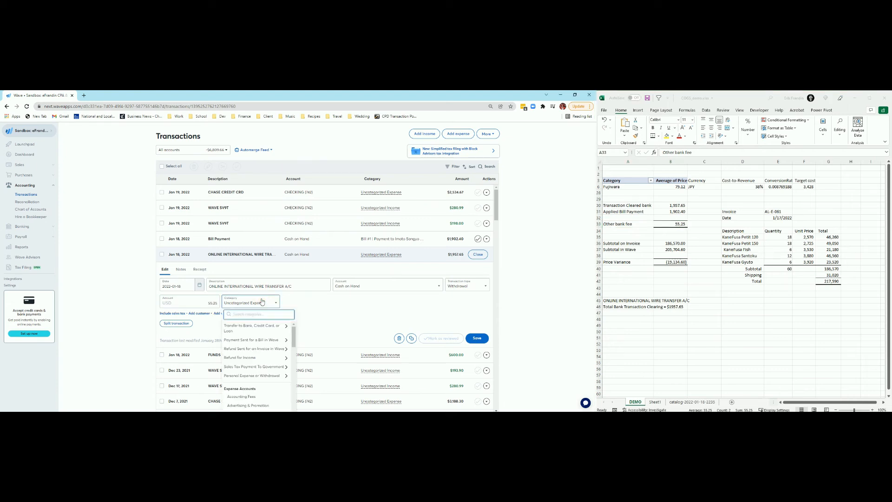
{"action": "type", "text": "bank"}
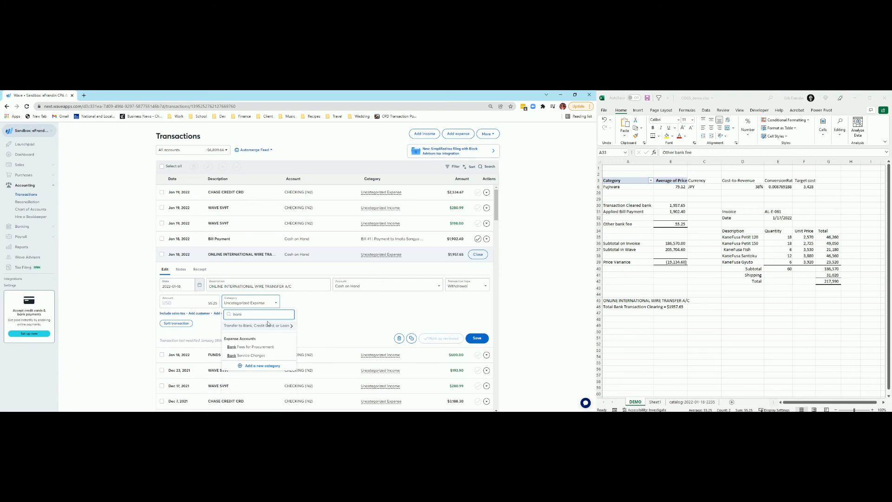
{"action": "left_click", "coordinate": [267, 347]}
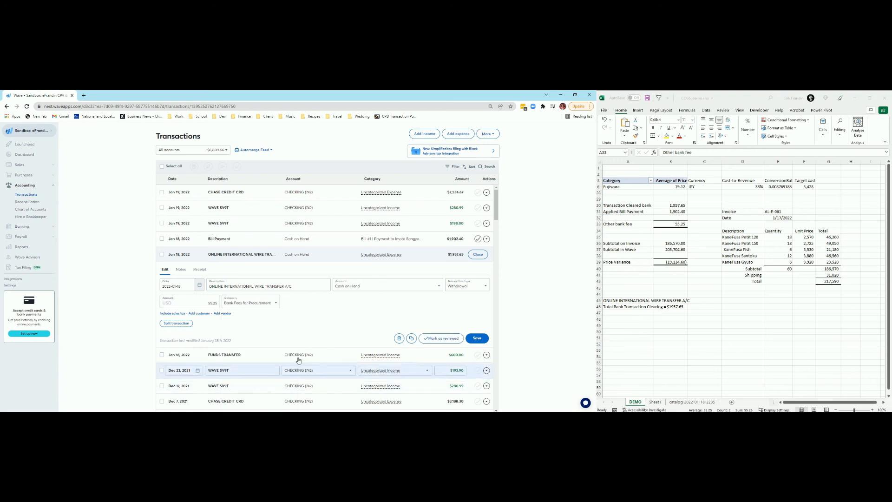
- Add Imoto Sangyo LTD as the vendor of the wire transfer transaction
{"action": "left_click", "coordinate": [223, 314]}
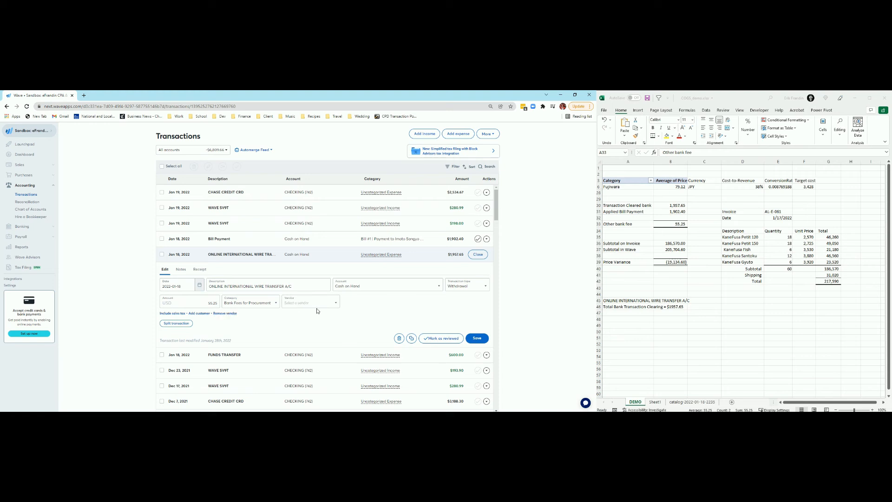
{"action": "left_click", "coordinate": [314, 303]}
{"action": "left_click", "coordinate": [299, 336]}
- Copy the text "Total Bank Transaction Clearing = $1957.65" from cell A46 of the Excel worksheet into the wire transfer's notes in Wave
{"action": "left_click", "coordinate": [183, 269]}
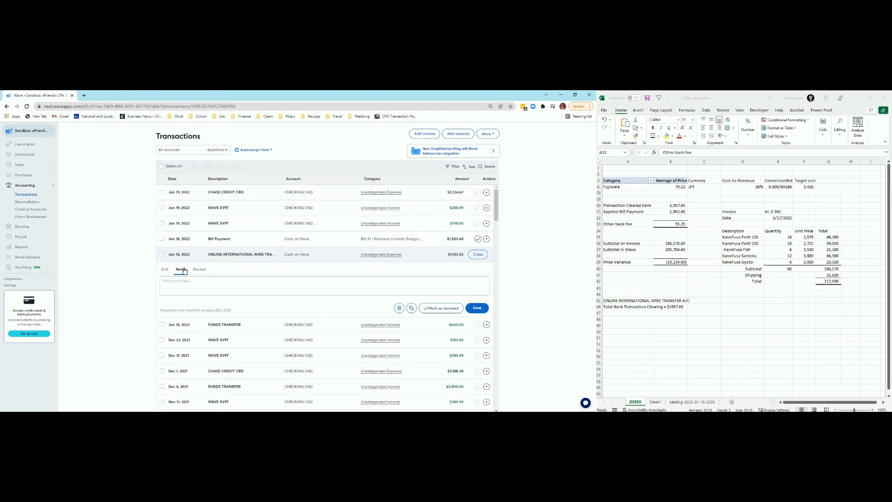
{"action": "left_click", "coordinate": [184, 288]}
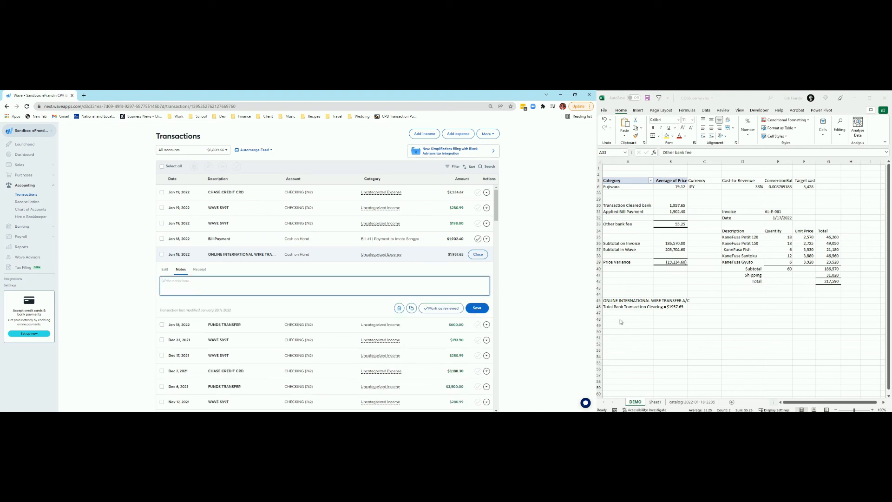
{"action": "left_click", "coordinate": [646, 307]}
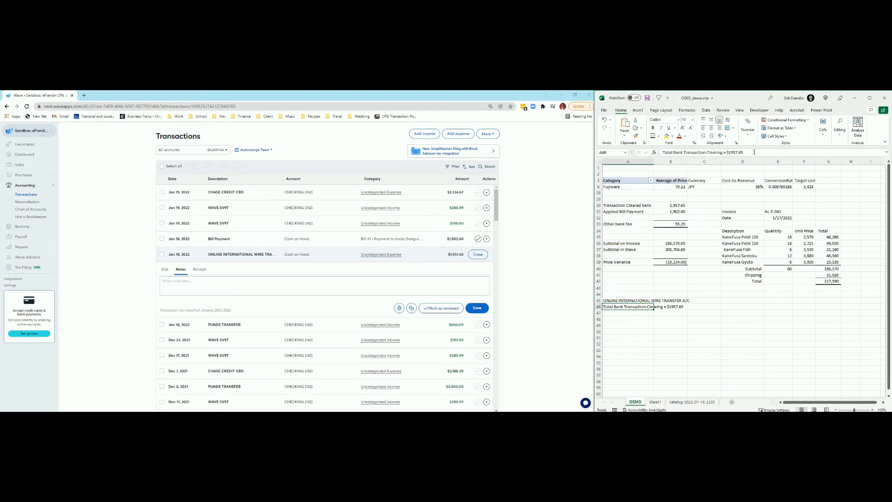
{"action": "left_click_drag", "start_coordinate": [754, 152], "coordinate": [663, 153]}
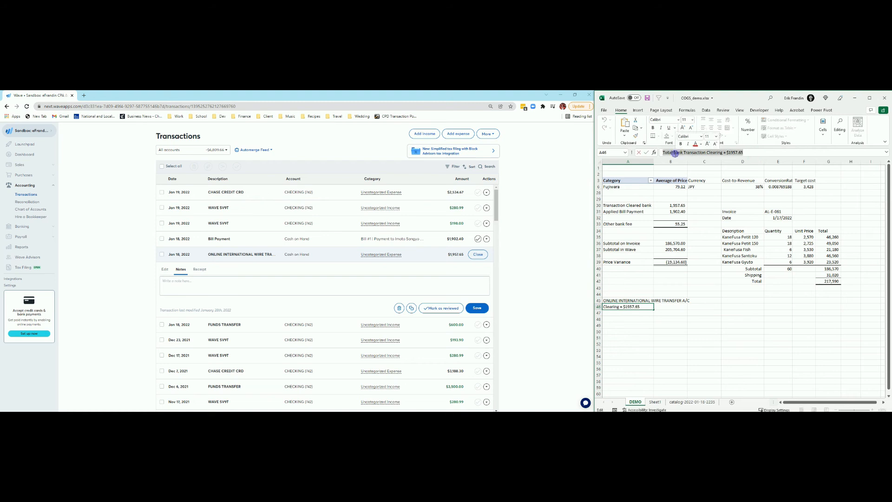
{"action": "right_click", "coordinate": [675, 153]}
{"action": "left_click", "coordinate": [692, 172]}
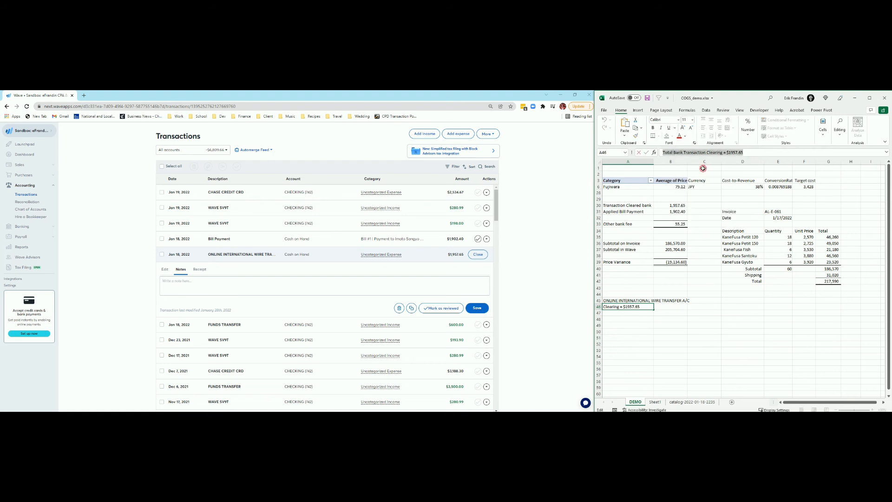
{"action": "right_click", "coordinate": [206, 292]}
{"action": "left_click", "coordinate": [226, 334]}
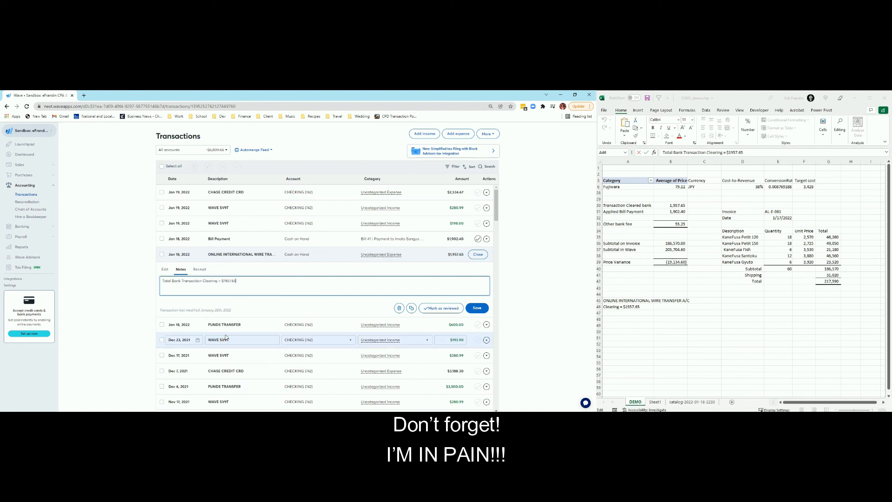
- Check the receipt attached to the wire transfer, return to its details and save the transaction
{"action": "left_click", "coordinate": [200, 270]}
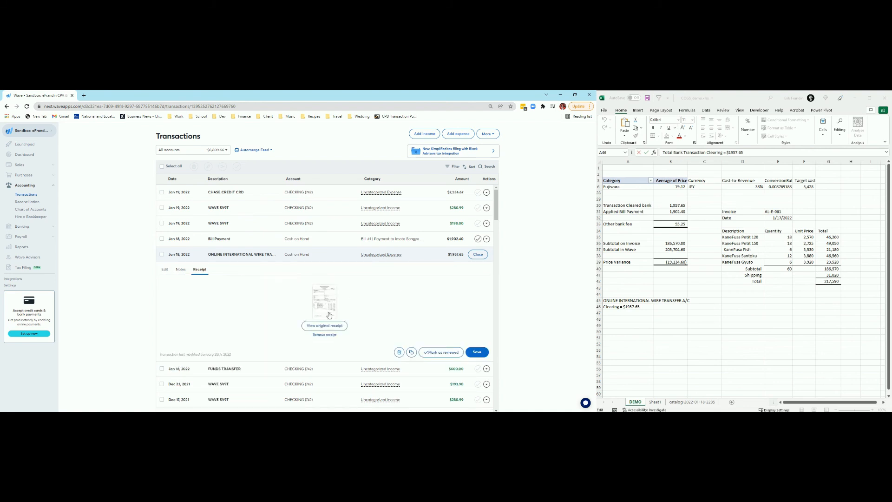
{"action": "left_click", "coordinate": [166, 270]}
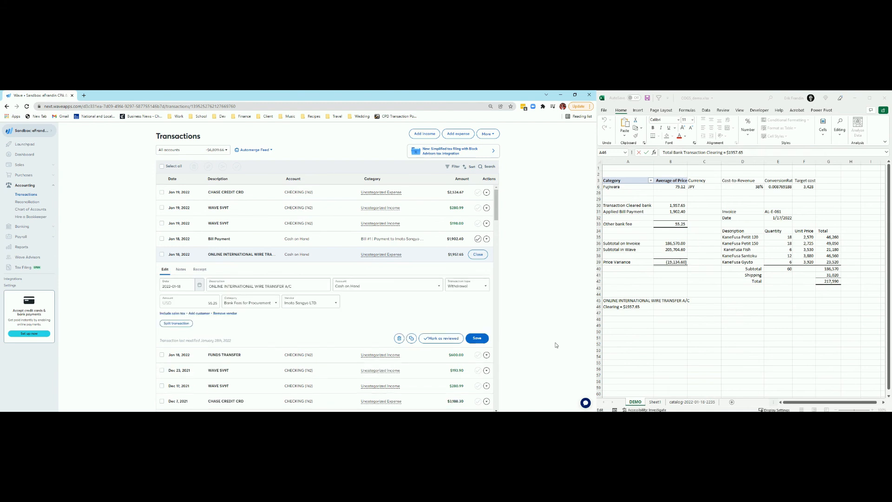
{"action": "left_click", "coordinate": [480, 338]}
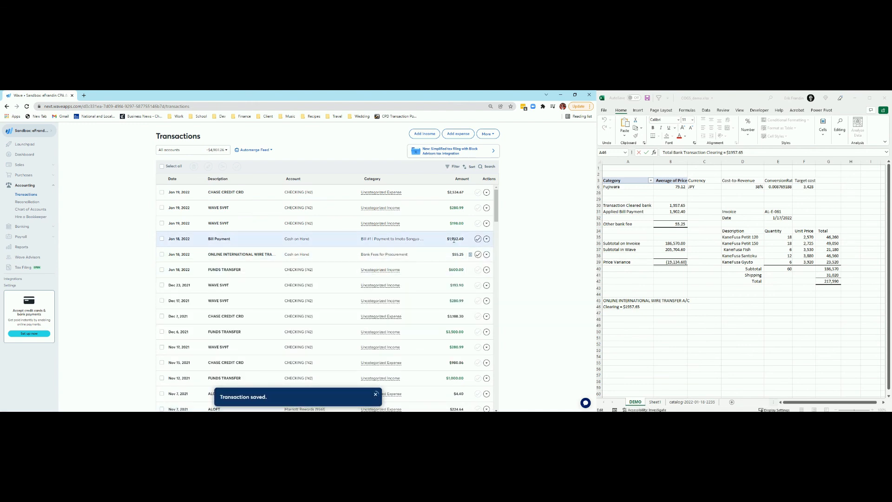
- Check the Transaction Cleared bank amount in the Excel worksheet, and view Wave's Profit & Loss report in detail
{"action": "left_click", "coordinate": [705, 226]}
{"action": "left_click_drag", "start_coordinate": [682, 206], "coordinate": [641, 205]}
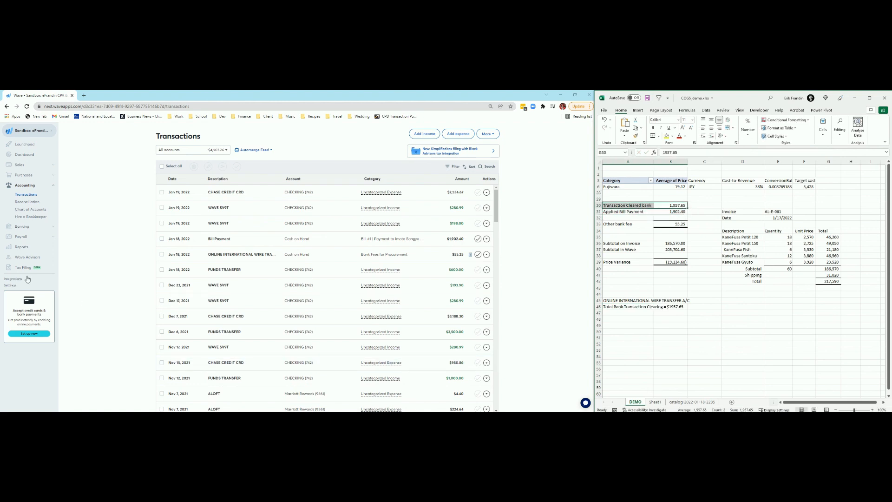
{"action": "left_click", "coordinate": [24, 252]}
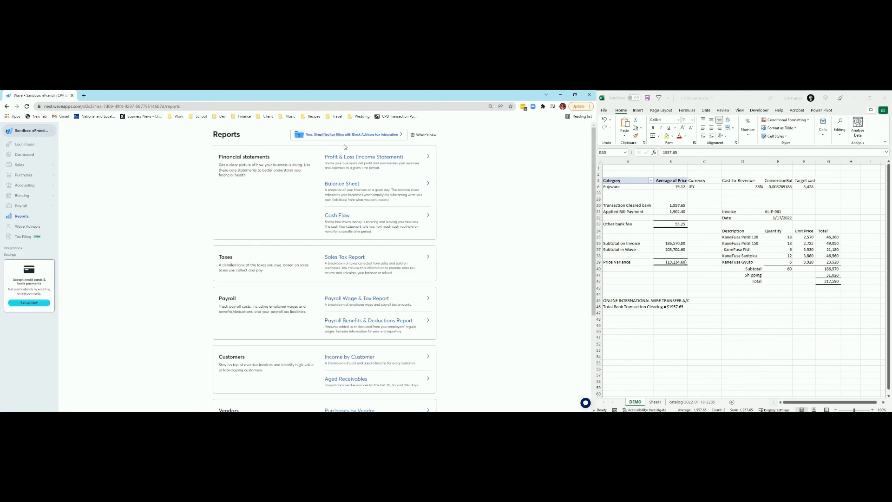
{"action": "left_click", "coordinate": [349, 158]}
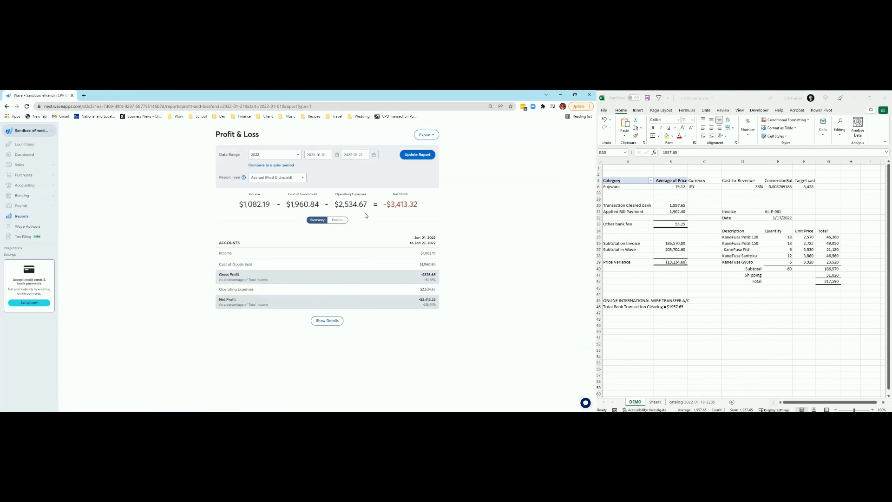
{"action": "left_click", "coordinate": [337, 220]}
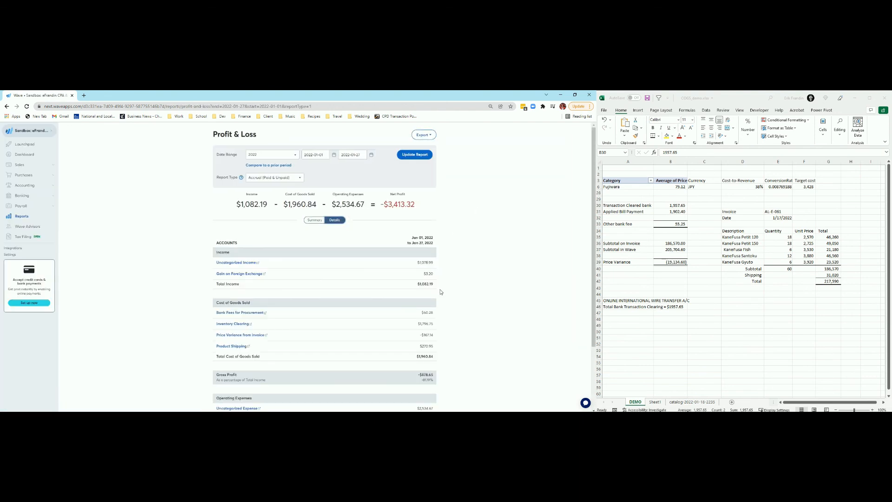